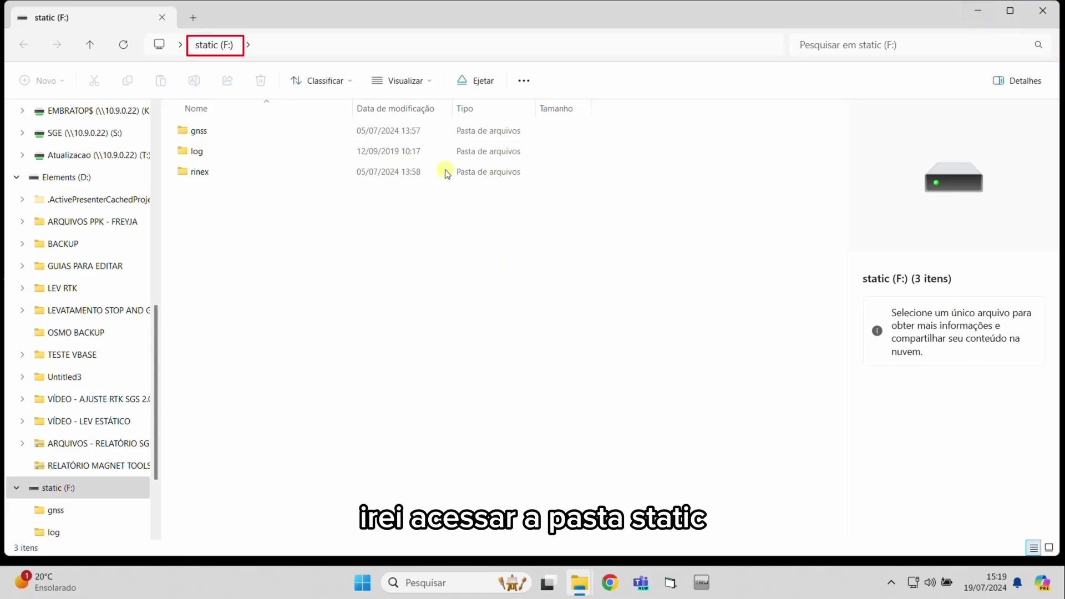
Copy base1870.GNS from the gnss folder of the static (F:) drive into the LEVANTAMENTO ESTÁTICO folder
double_click(473, 132)
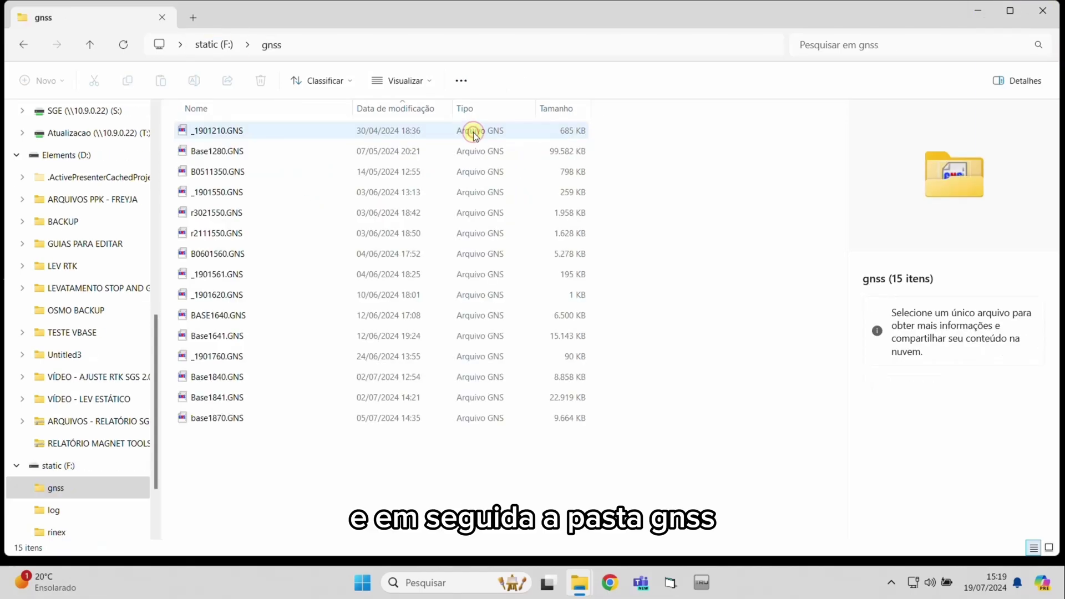
click(574, 417)
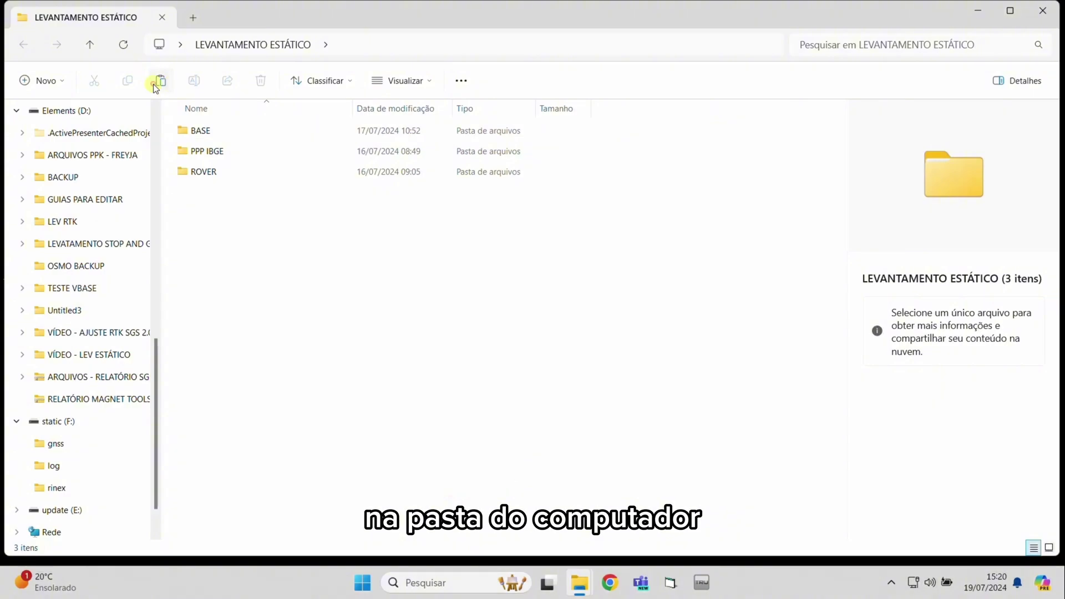
click(157, 83)
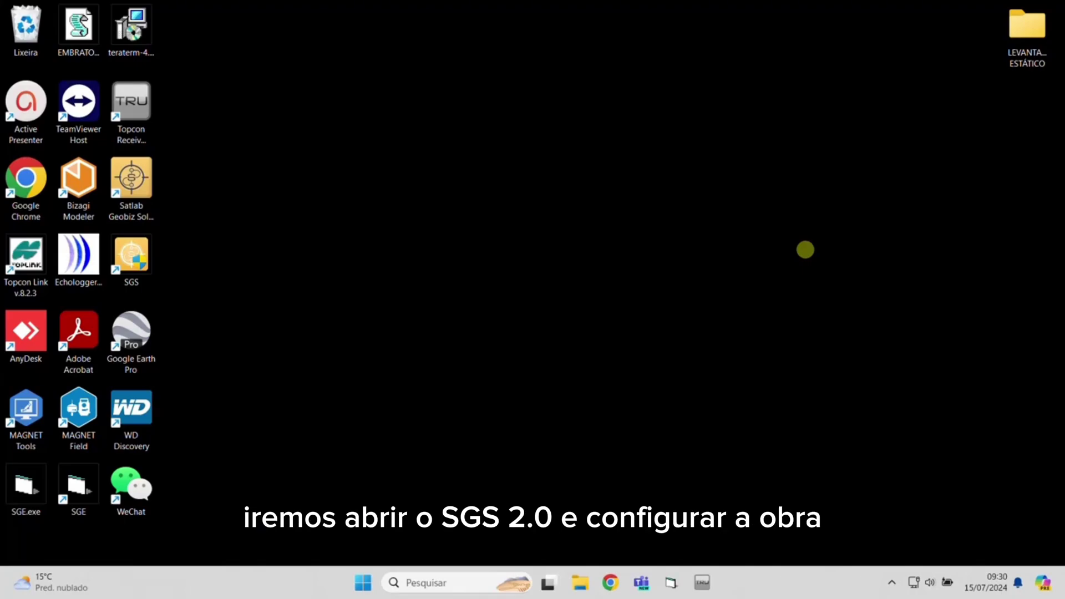
Open Satlab Geobiz Solutions and create a new project named SUPORTE EMBRATOP with the time zone (UTC-03:00)Brasília
double_click(131, 191)
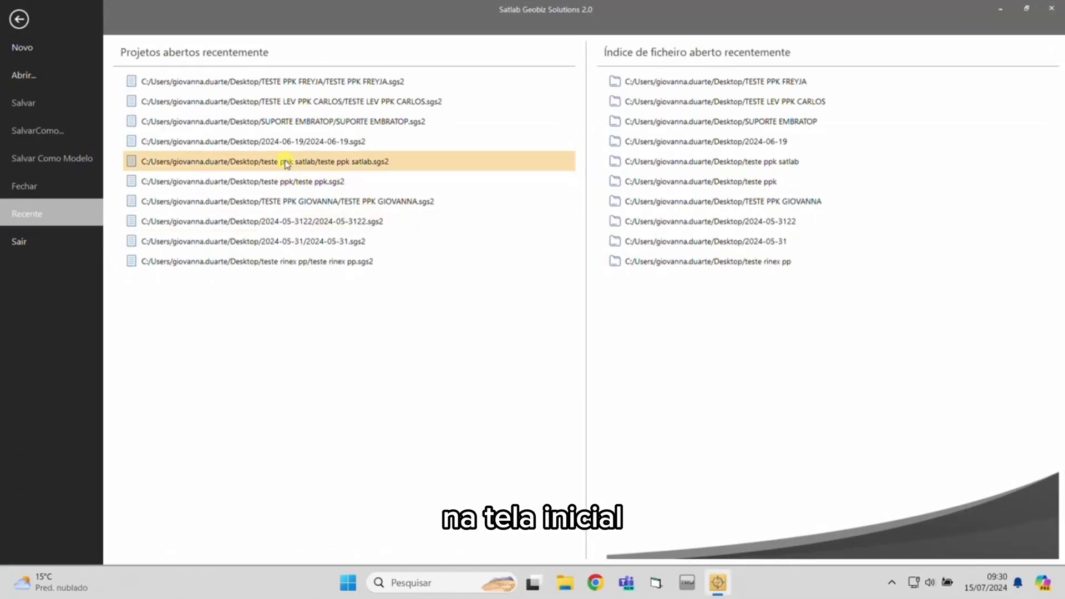
click(81, 46)
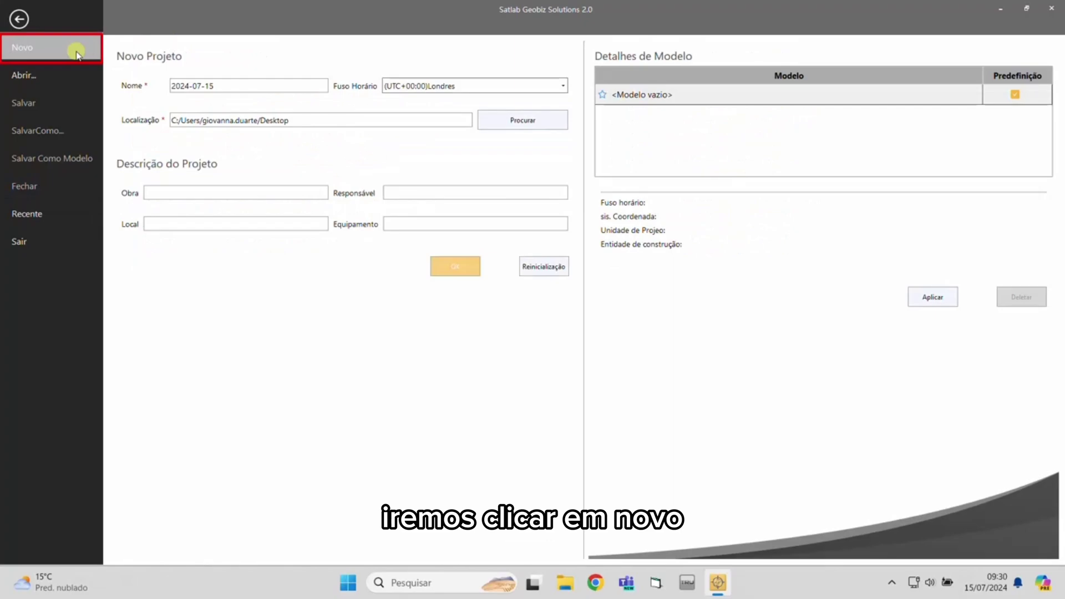
triple_click(218, 88)
text(SUPO)
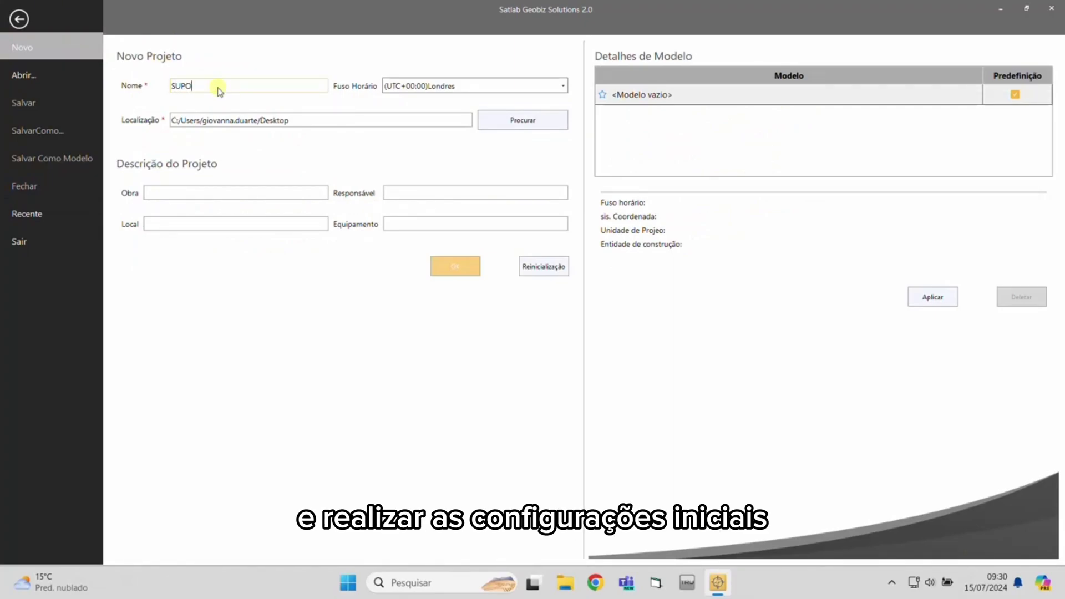
text(RTE EMBRATOP)
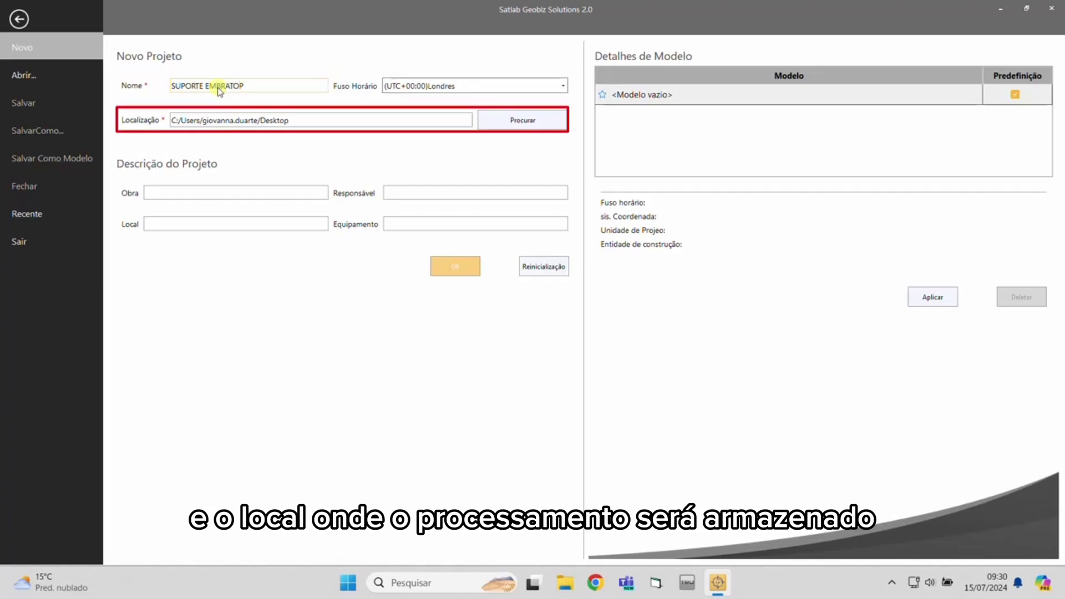
click(422, 85)
scroll(444, 127, up, 3)
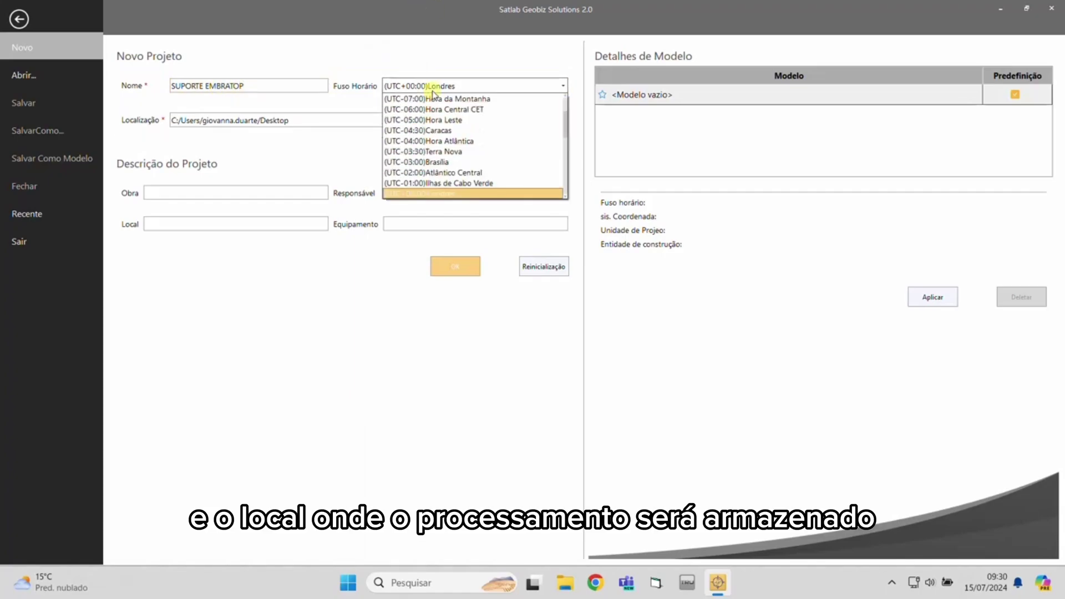
click(450, 162)
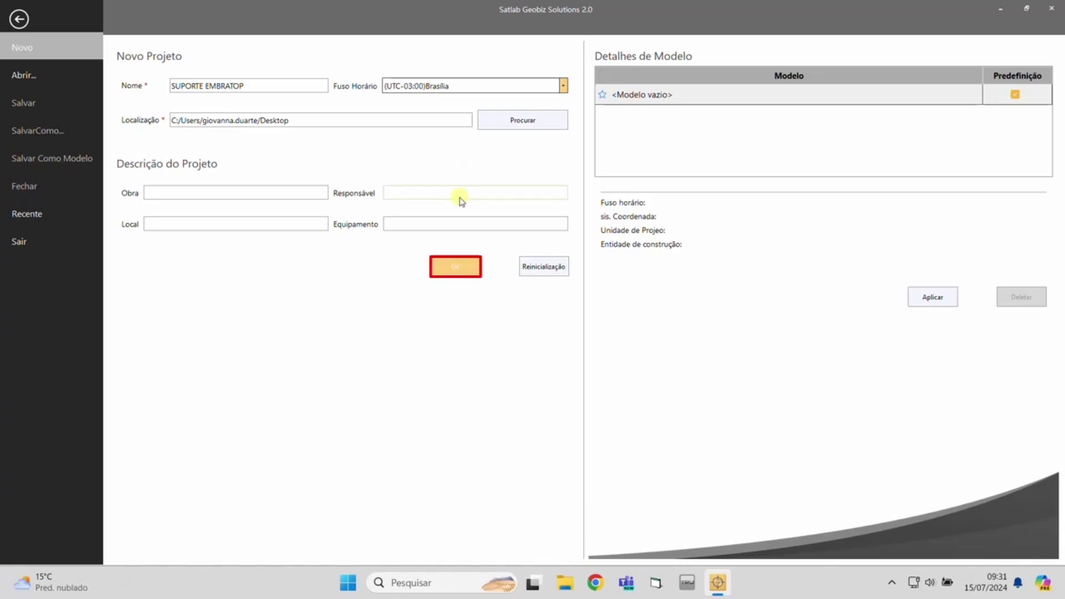
click(471, 270)
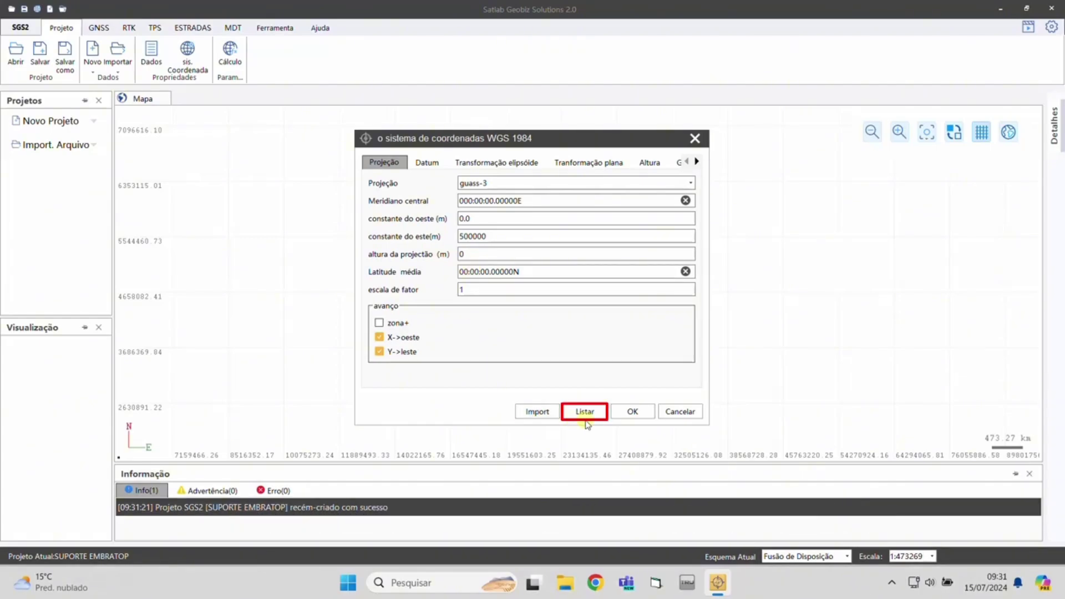
Apply the predefined South America, Brazil coordinate system UTM SIRGAS2000-23S to the project and save it
click(601, 413)
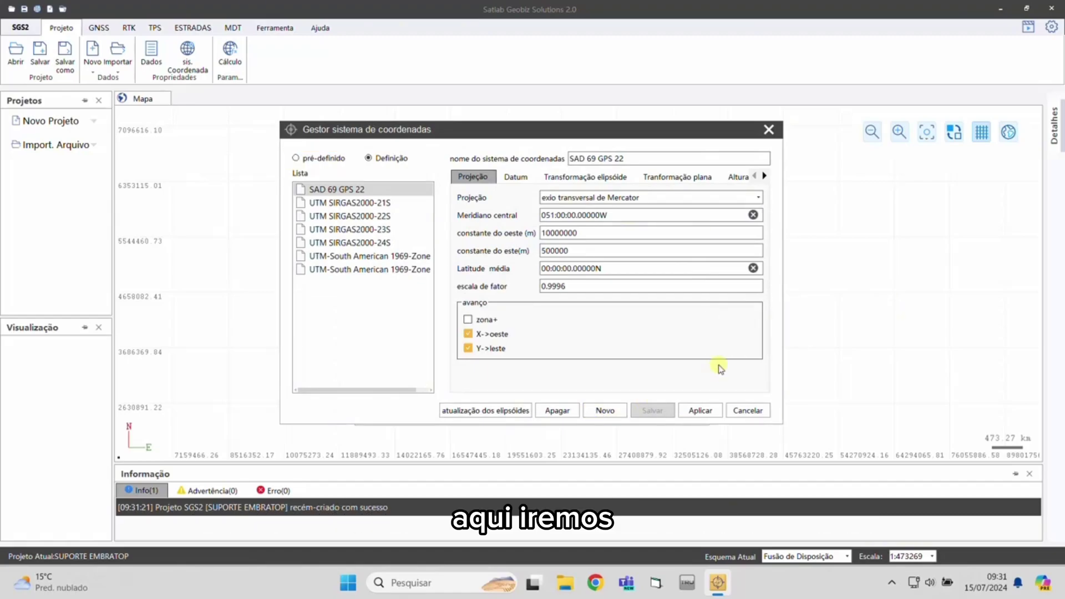
click(296, 158)
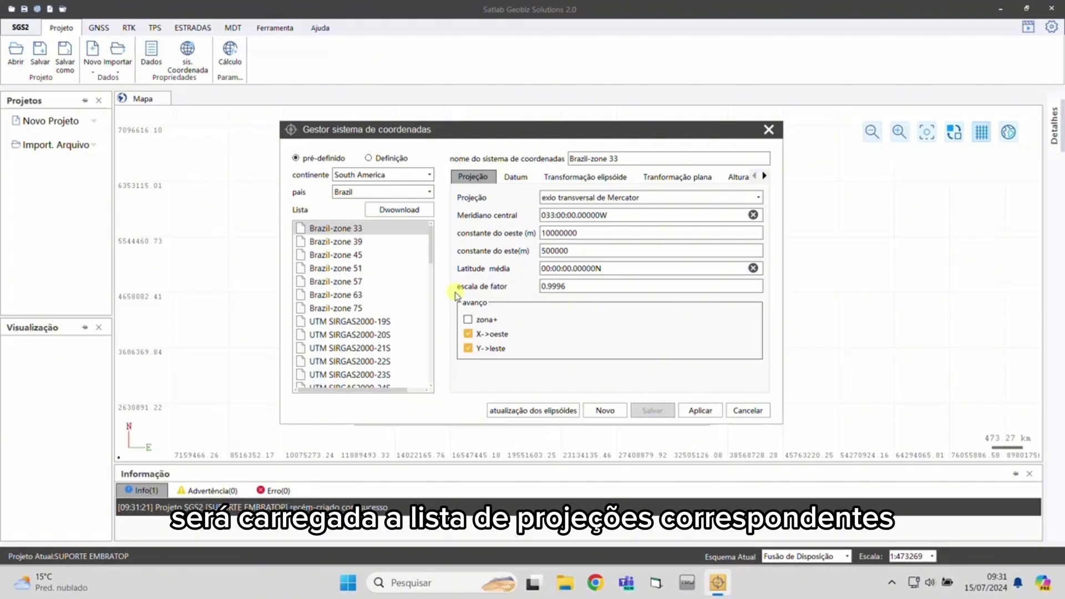
click(399, 375)
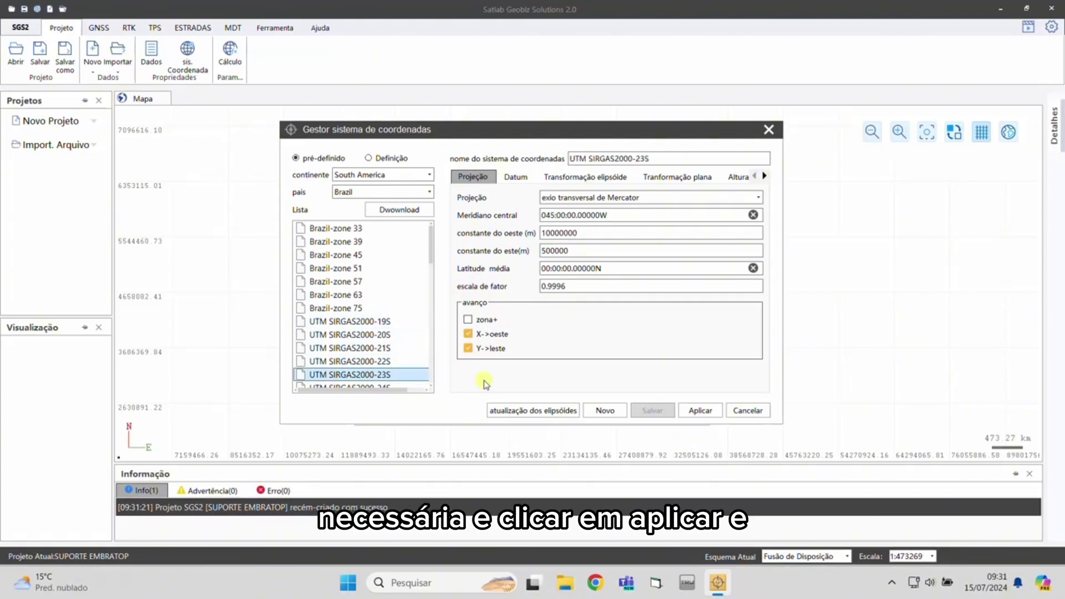
click(699, 412)
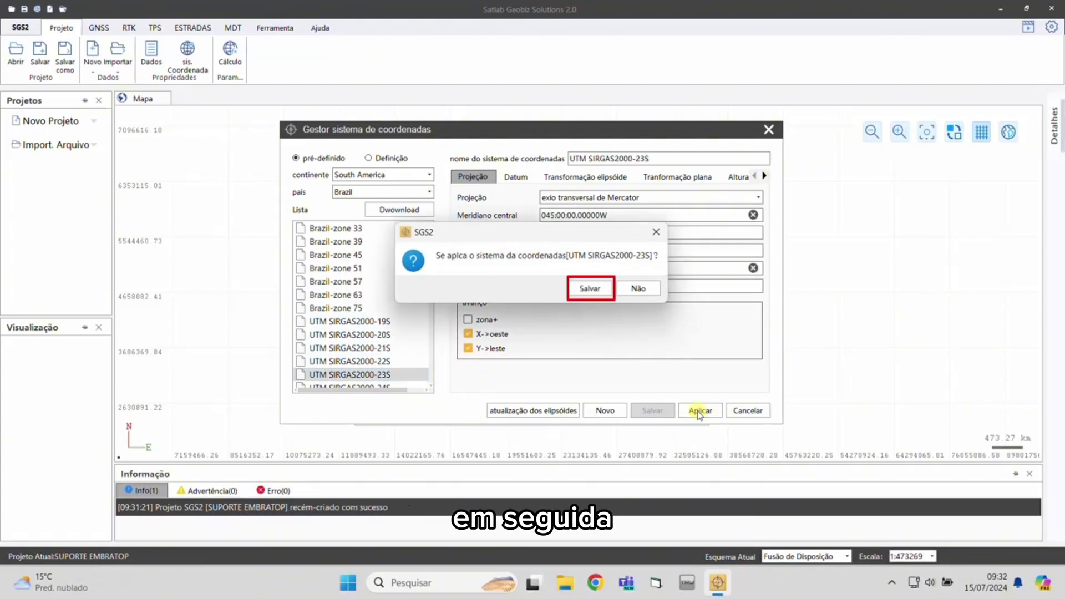
click(590, 289)
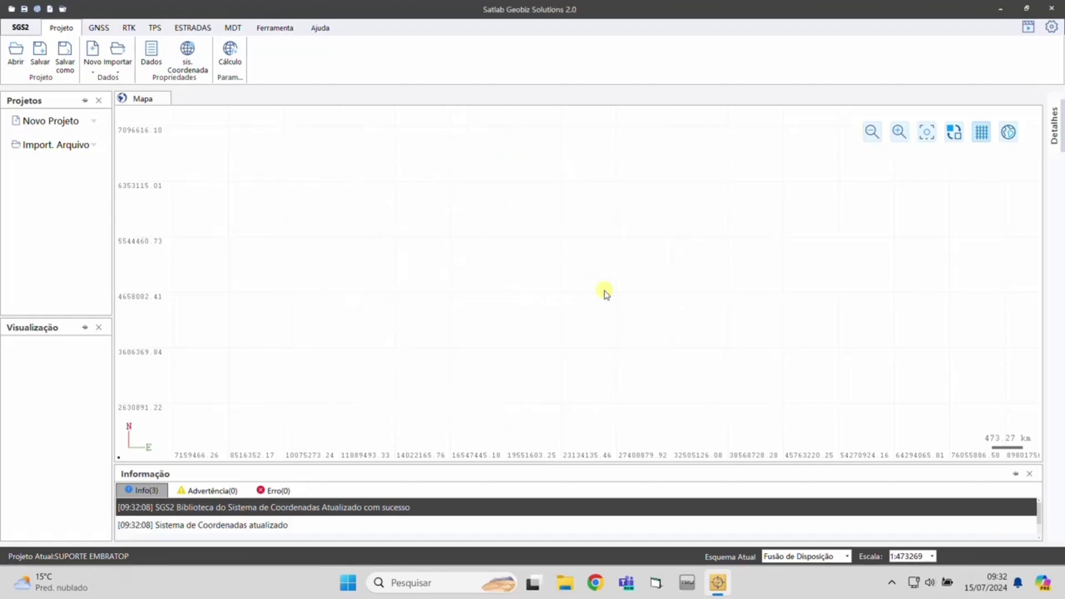
Open the GNSS quality control configuration and accept its existing approval thresholds
click(99, 27)
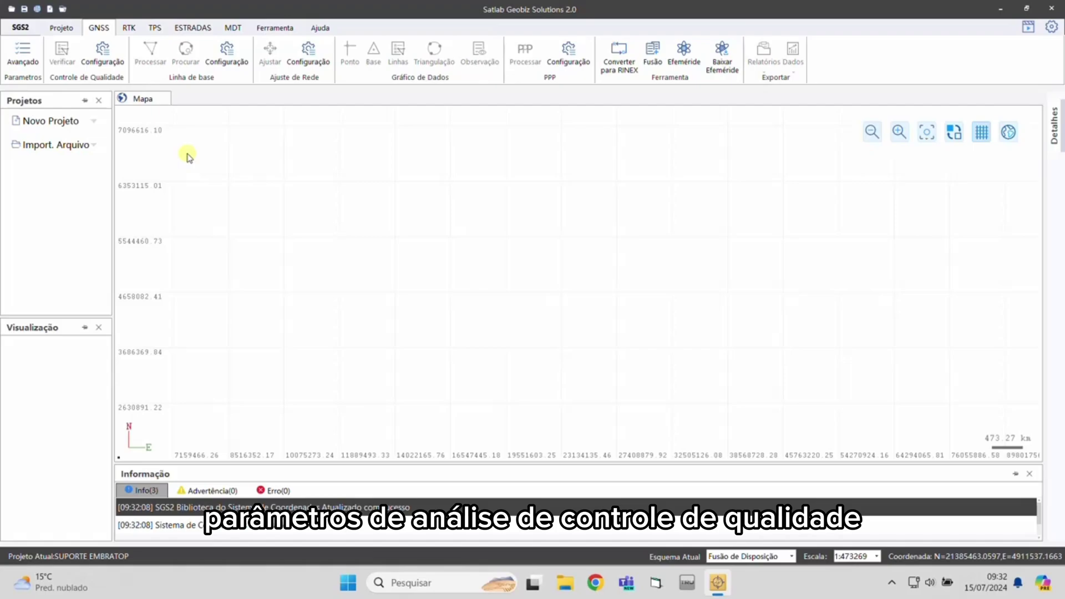
click(104, 62)
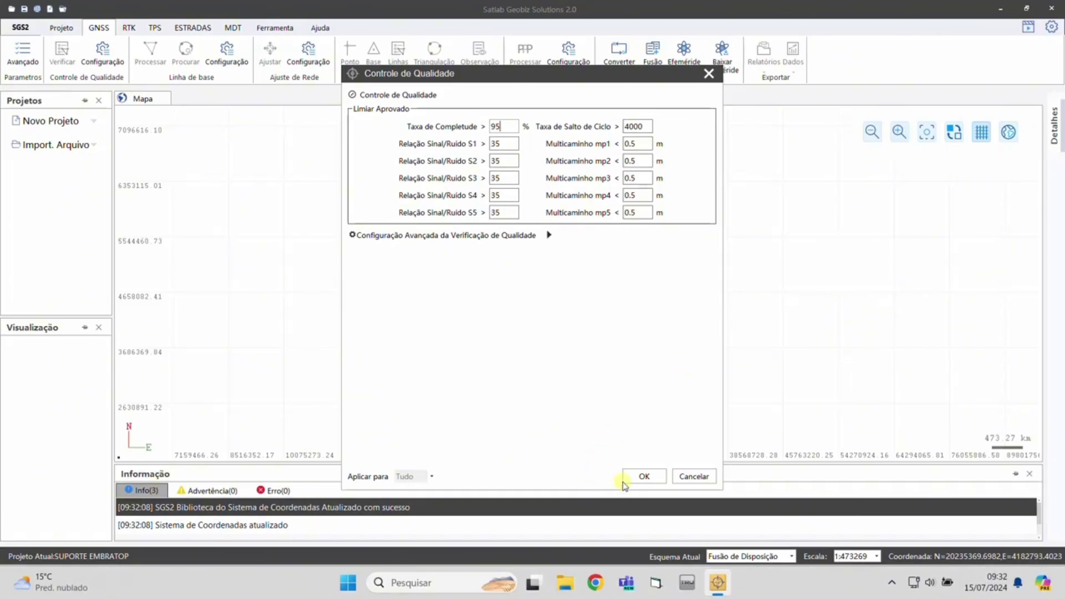
click(646, 478)
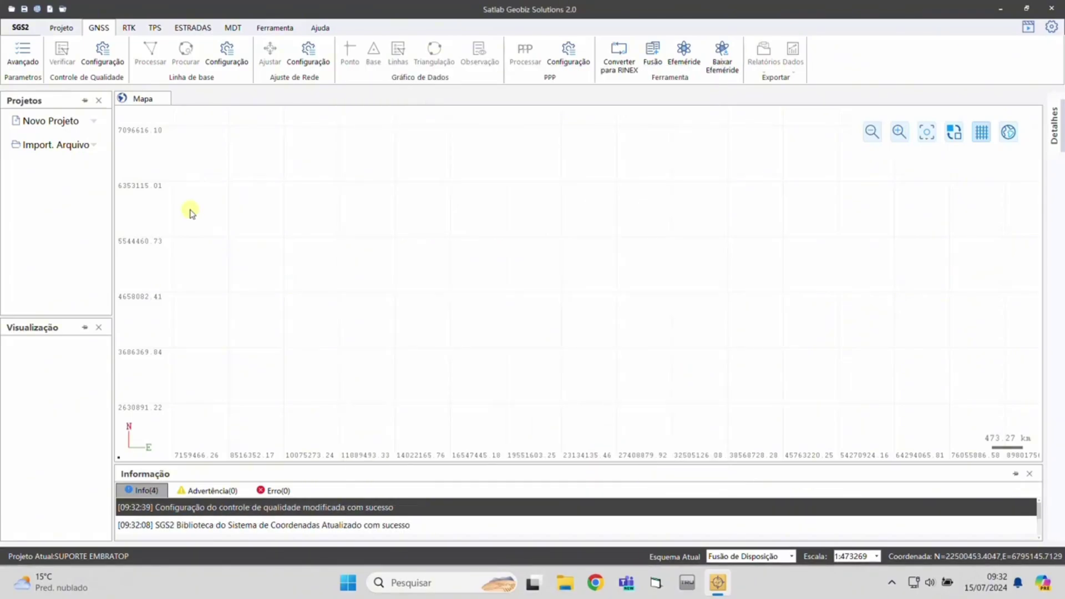
Set the minimum observation time of the static baseline to 60 seconds in the advanced GNSS options
click(22, 50)
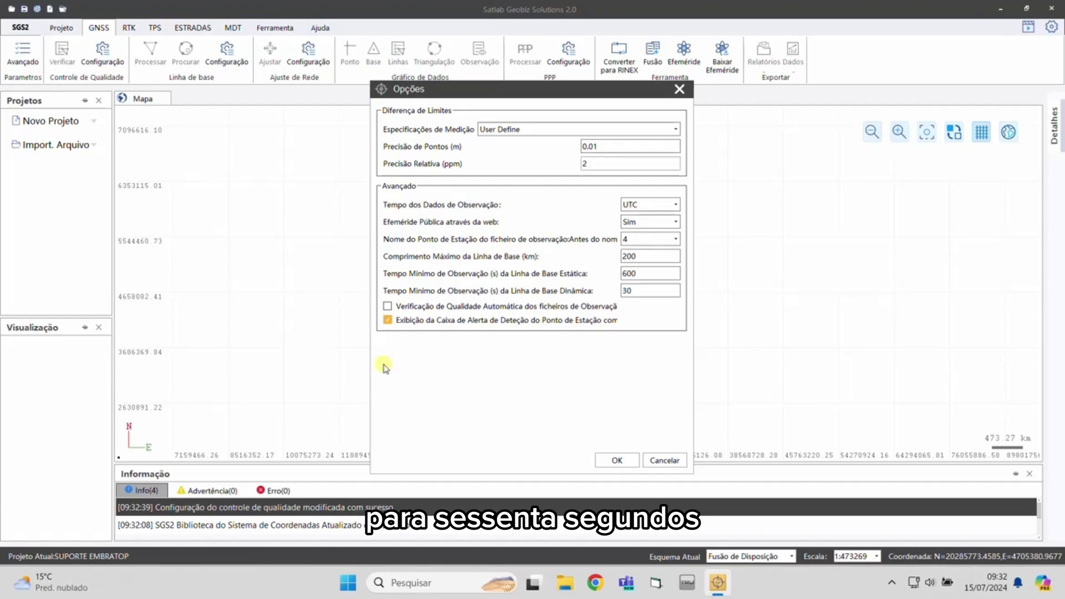
click(649, 276)
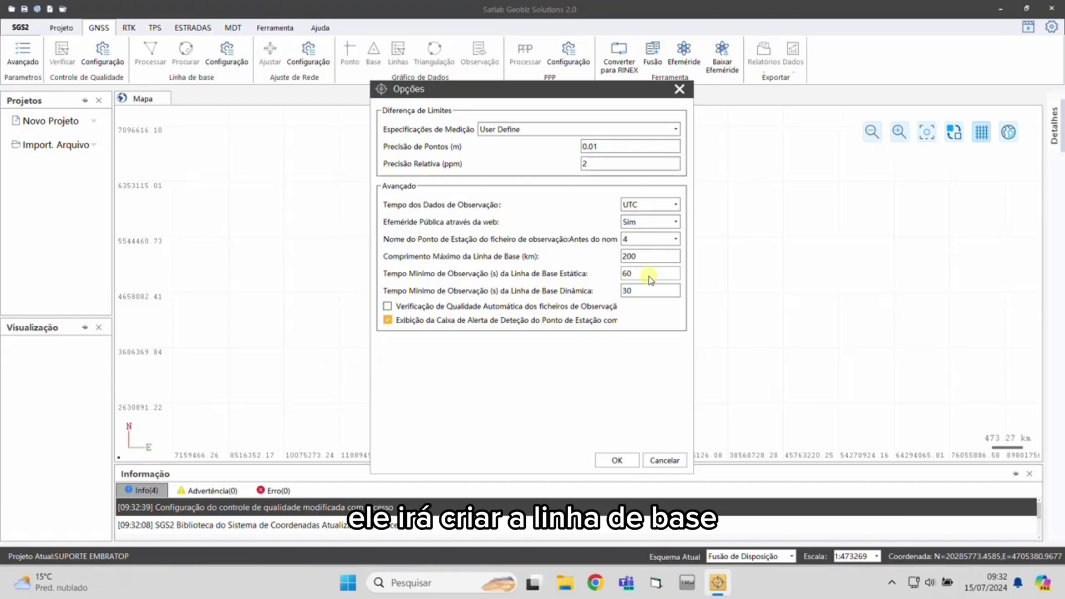
click(634, 462)
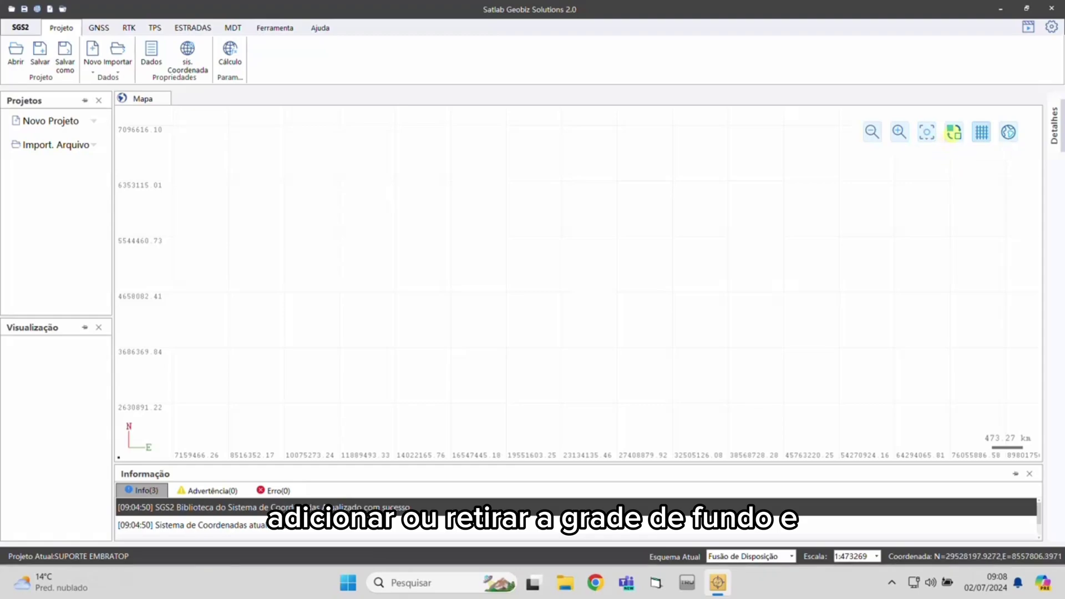
click(953, 133)
click(940, 126)
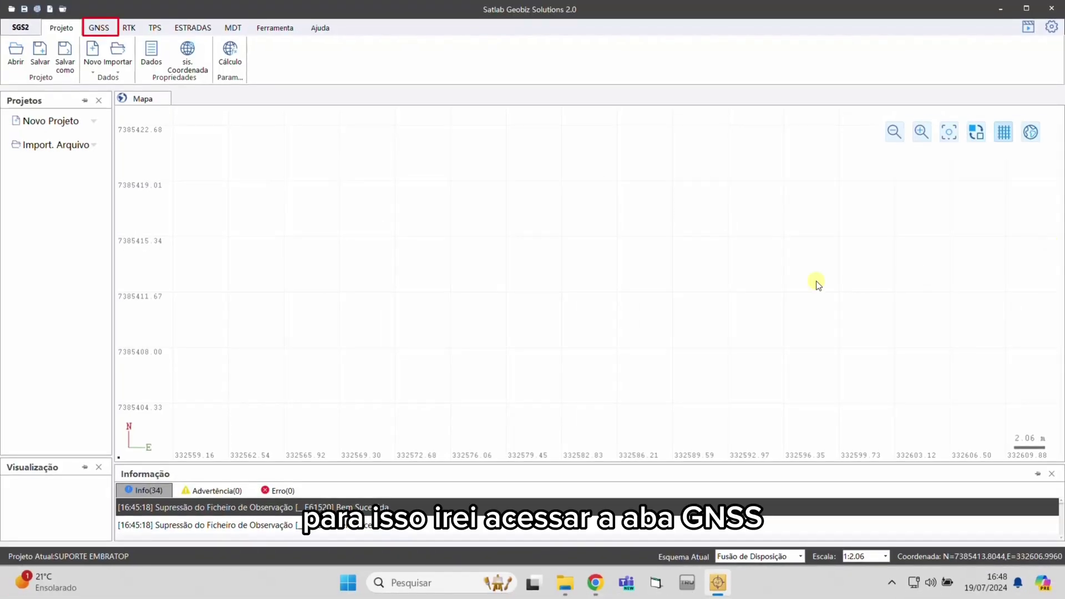
Start a RINEX conversion by single-file import and load BASE1520.GNS from the BASE folder of LEVANTAMENTO ESTÁTICO
click(110, 28)
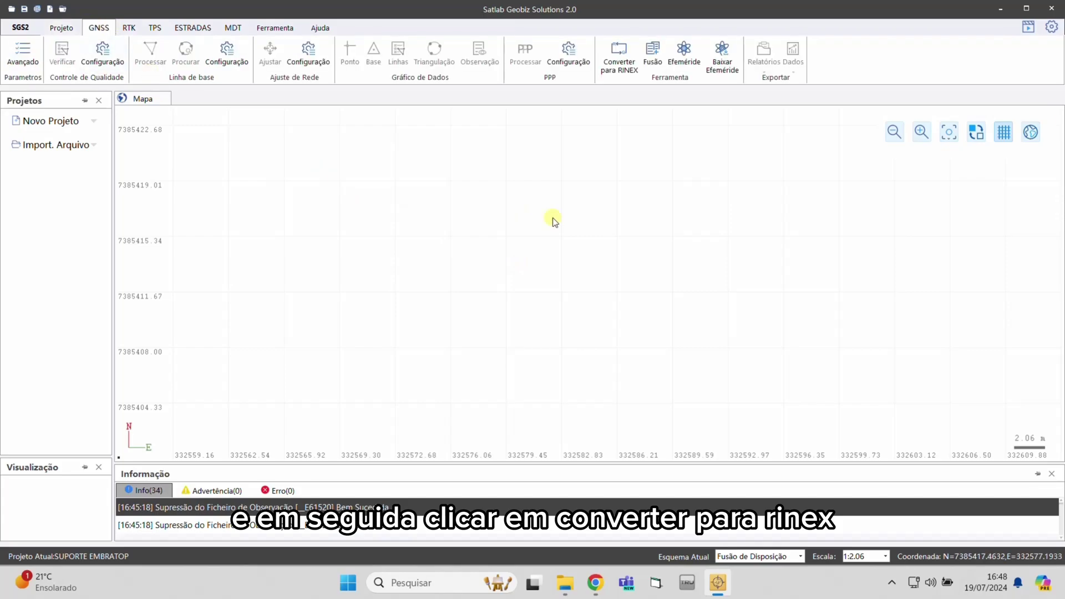
click(610, 65)
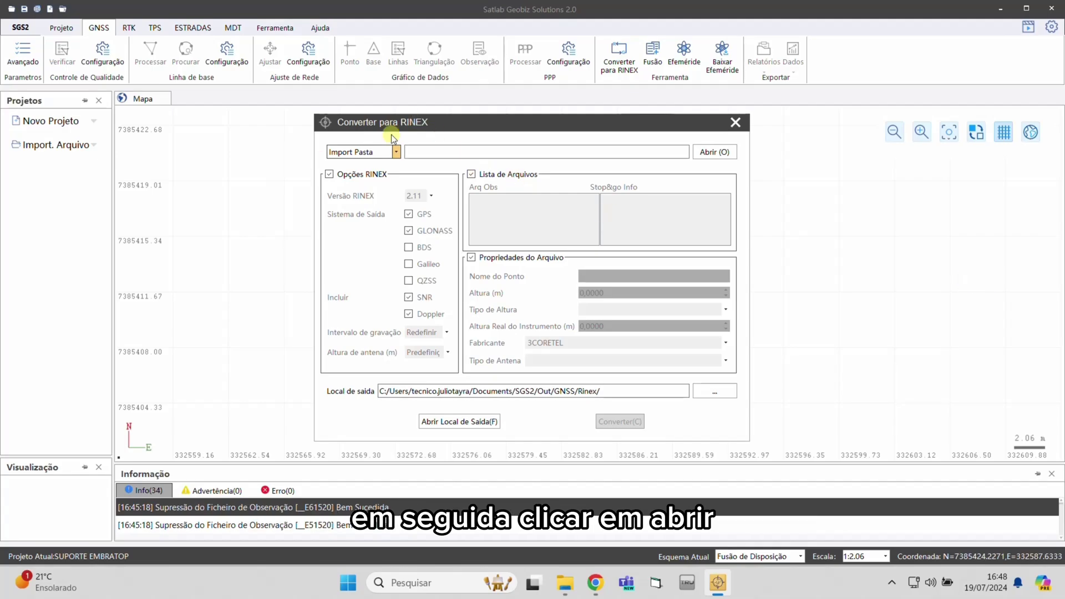
click(396, 152)
click(389, 162)
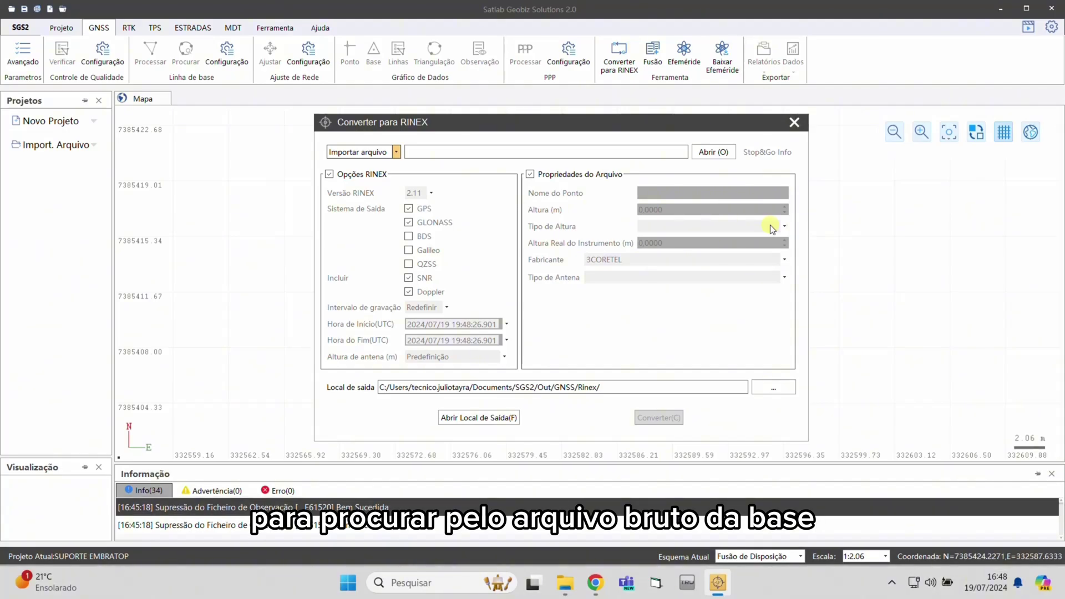
click(725, 154)
double_click(506, 305)
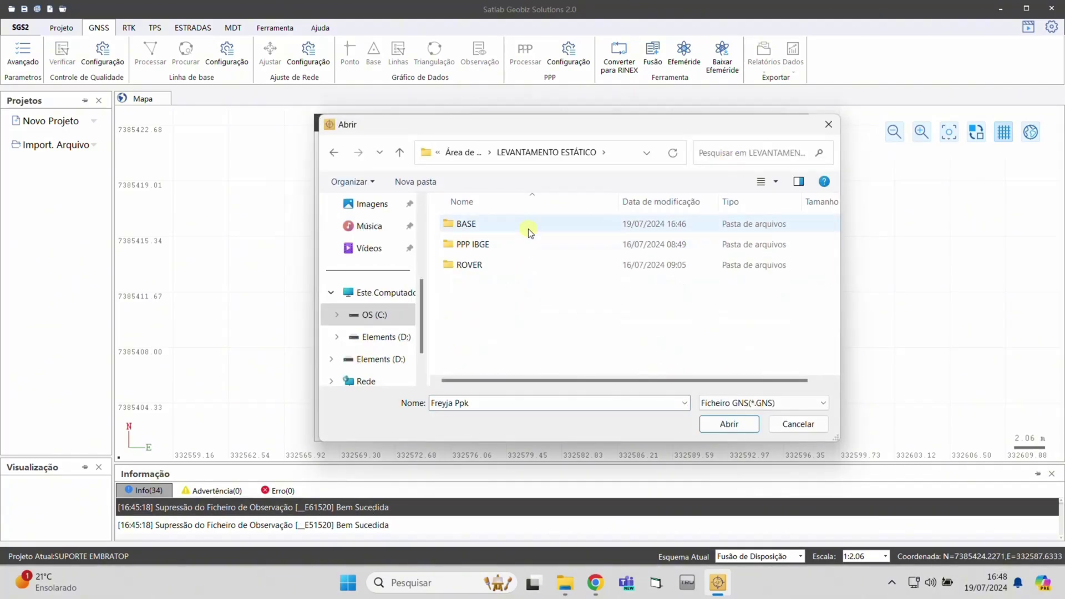
double_click(528, 225)
double_click(528, 224)
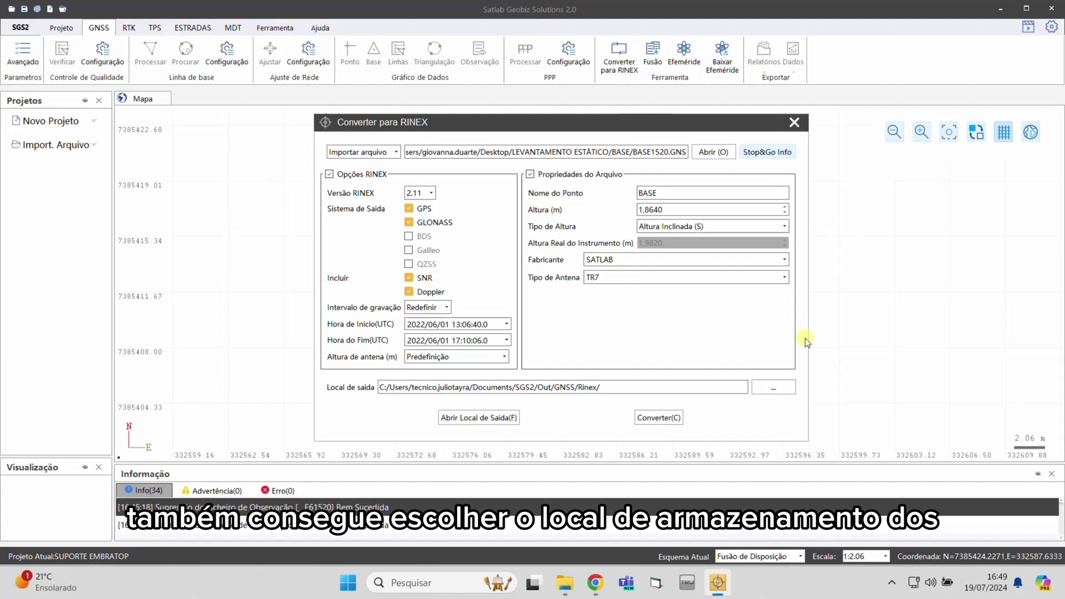
Set the RINEX output location to the LEVANTAMENTO ESTÁTICO/BASE folder and convert the base file
click(774, 388)
scroll(592, 299, down, 7)
double_click(572, 323)
double_click(537, 265)
double_click(537, 267)
double_click(528, 306)
double_click(523, 225)
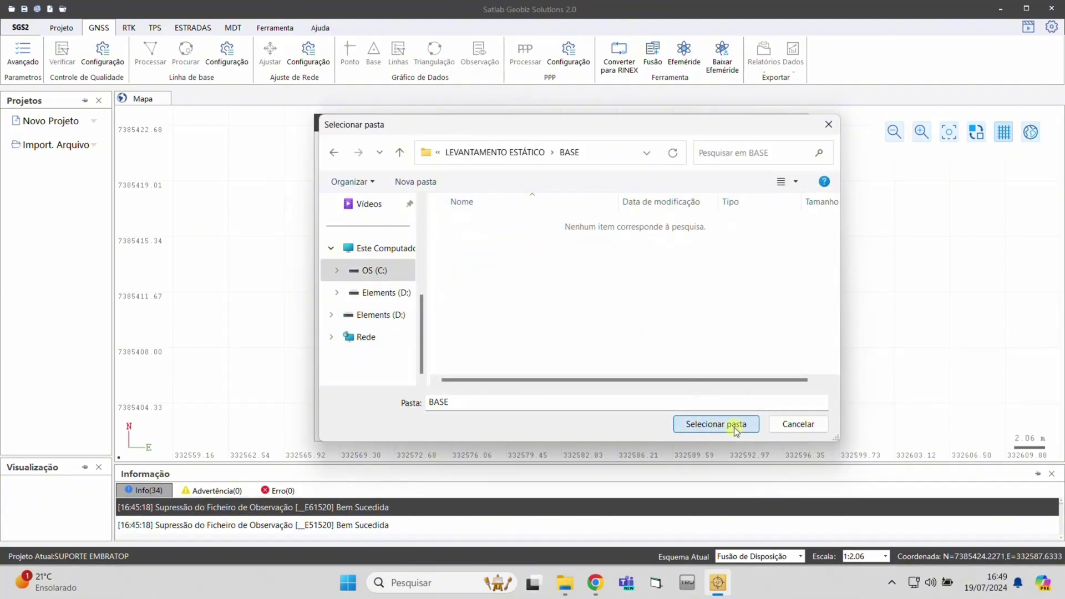
click(733, 429)
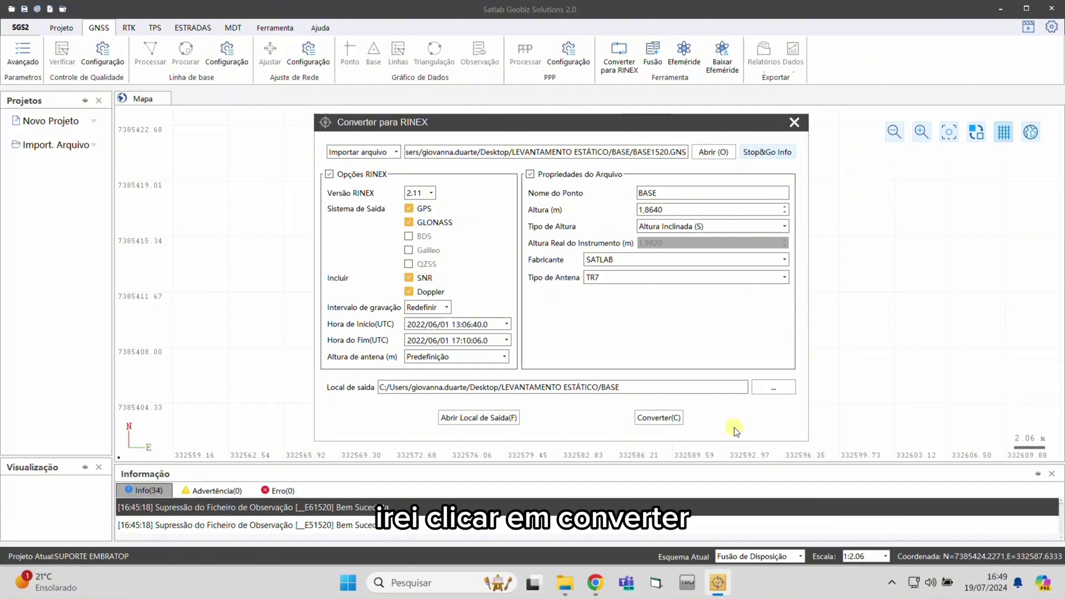
click(661, 418)
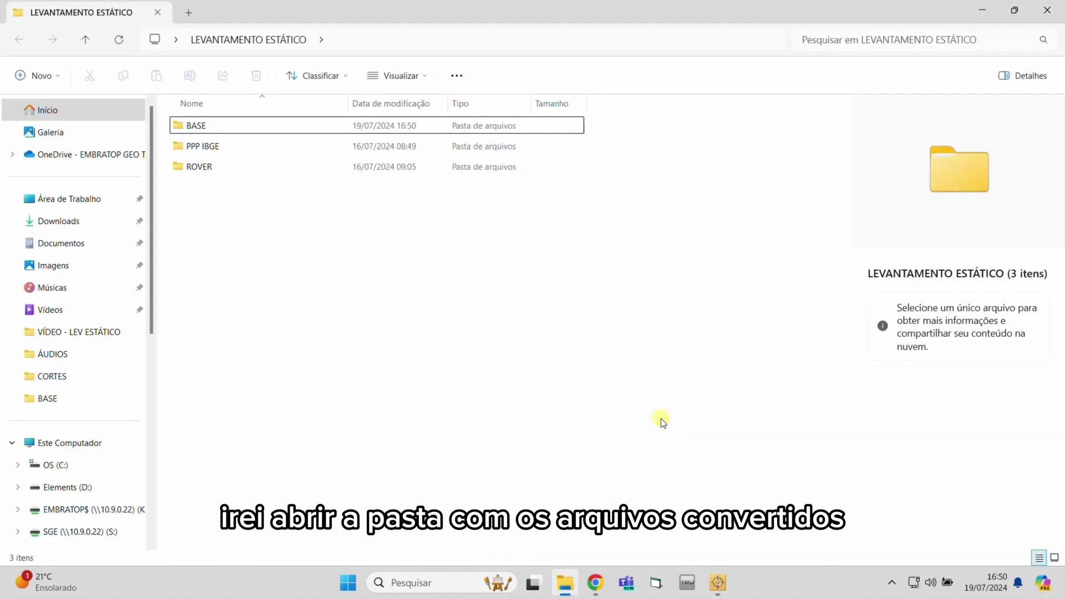
Compress BASE1520.22g, BASE1520.22n and BASE1520.22o from the BASE folder of LEVANTAMENTO ESTÁTICO into BASE1520.zip
click(222, 136)
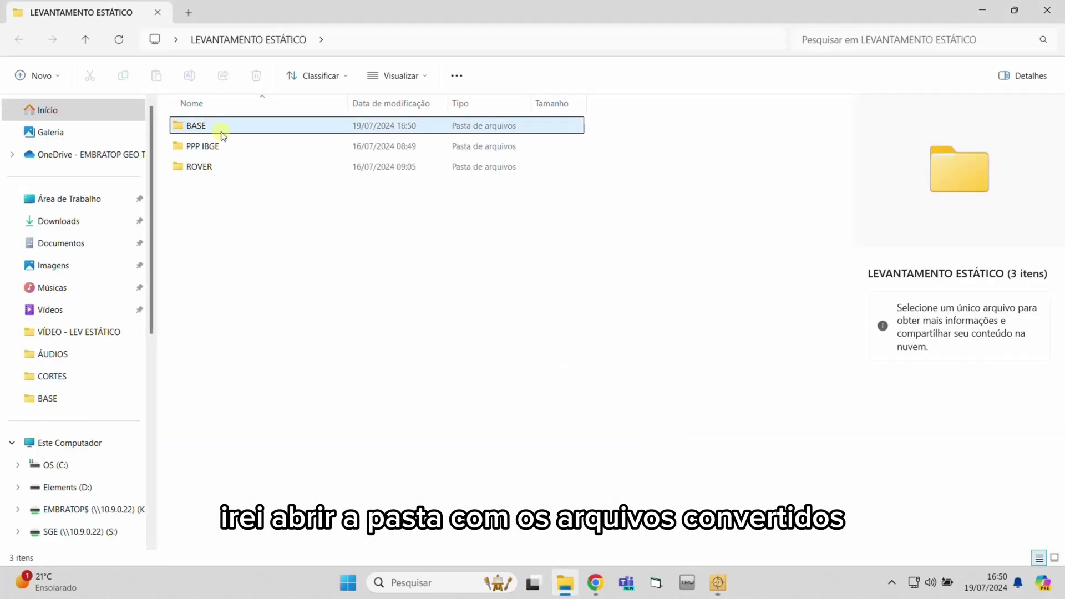
double_click(222, 136)
click(286, 169)
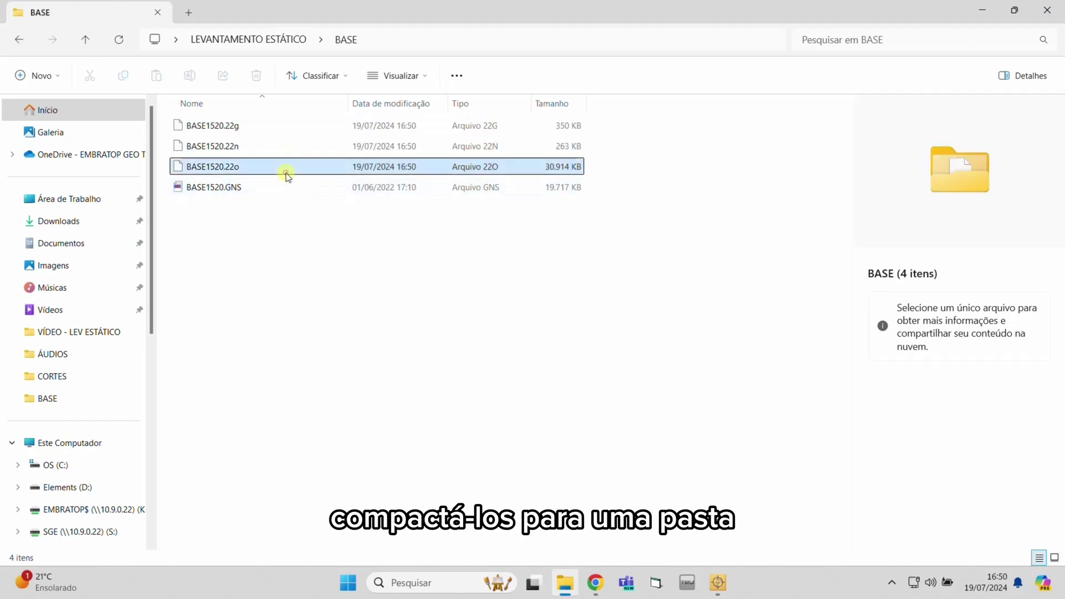
shift+click(285, 129)
right_click(290, 134)
click(388, 211)
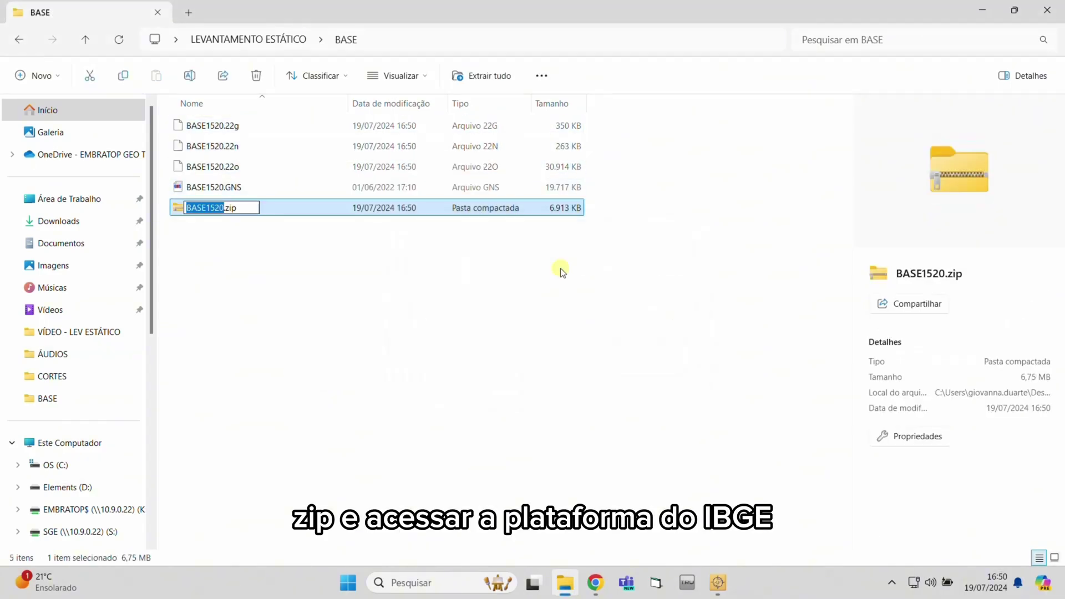
Switch to Chrome and open the IBGE-PPP data processing page (Processar os dados) among IBGE's geodetic positioning services
click(605, 582)
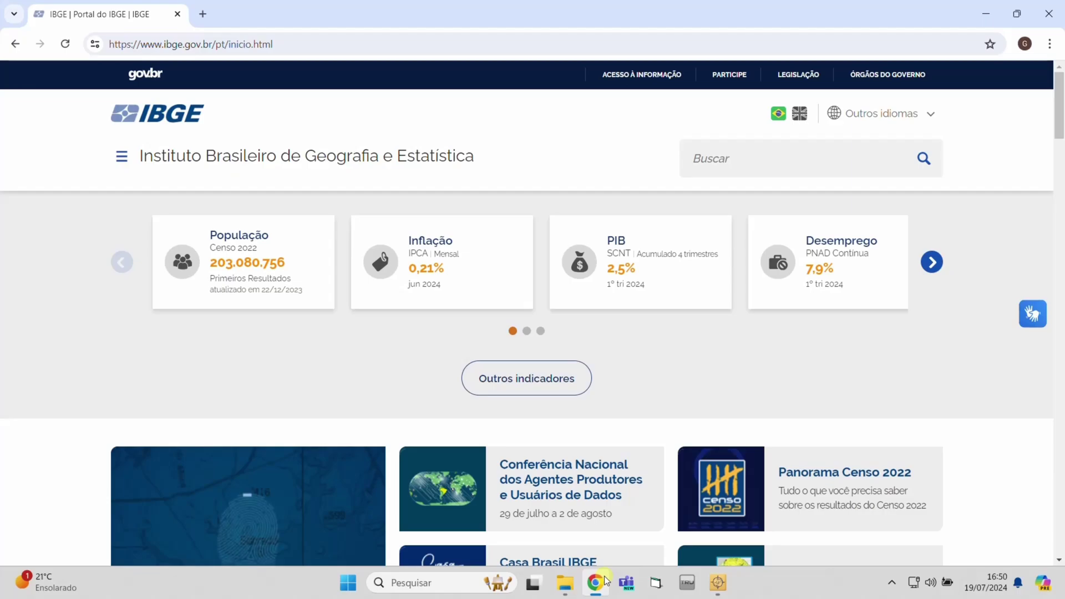
click(132, 163)
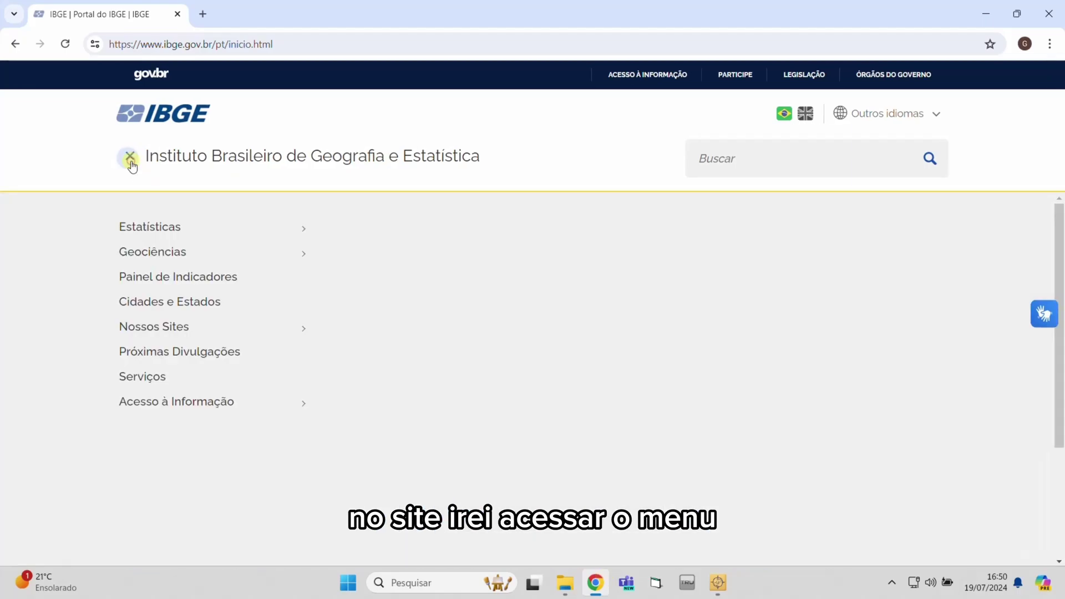
click(260, 251)
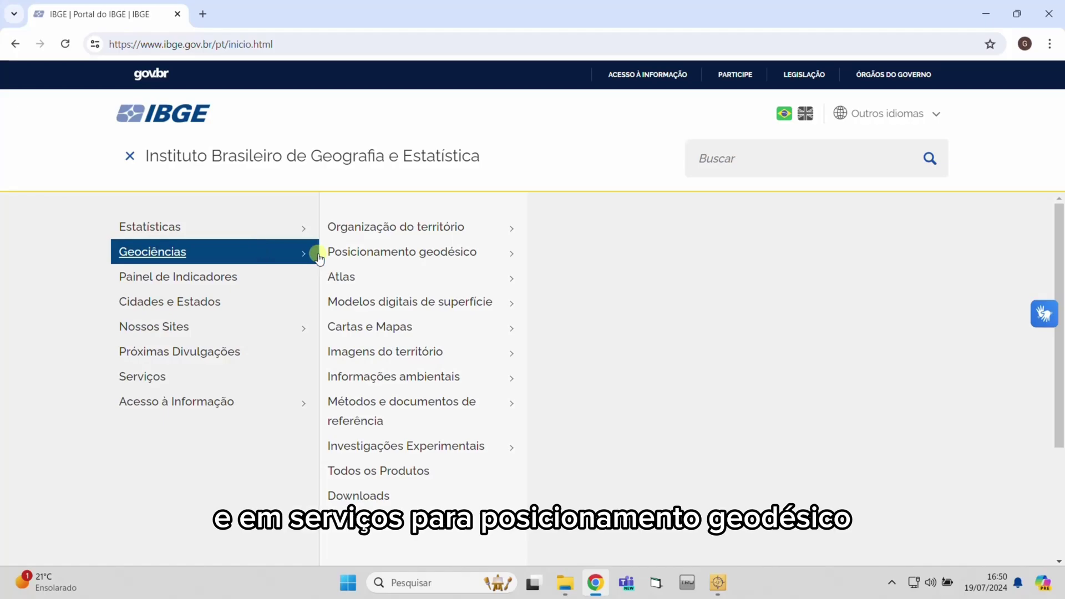
mouse_move(463, 259)
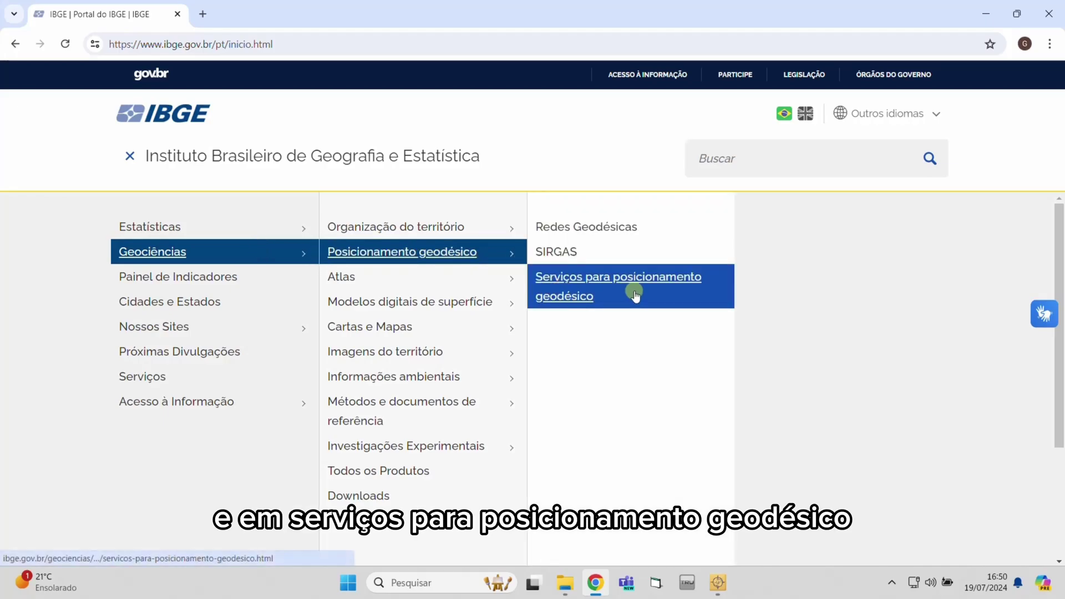
click(715, 300)
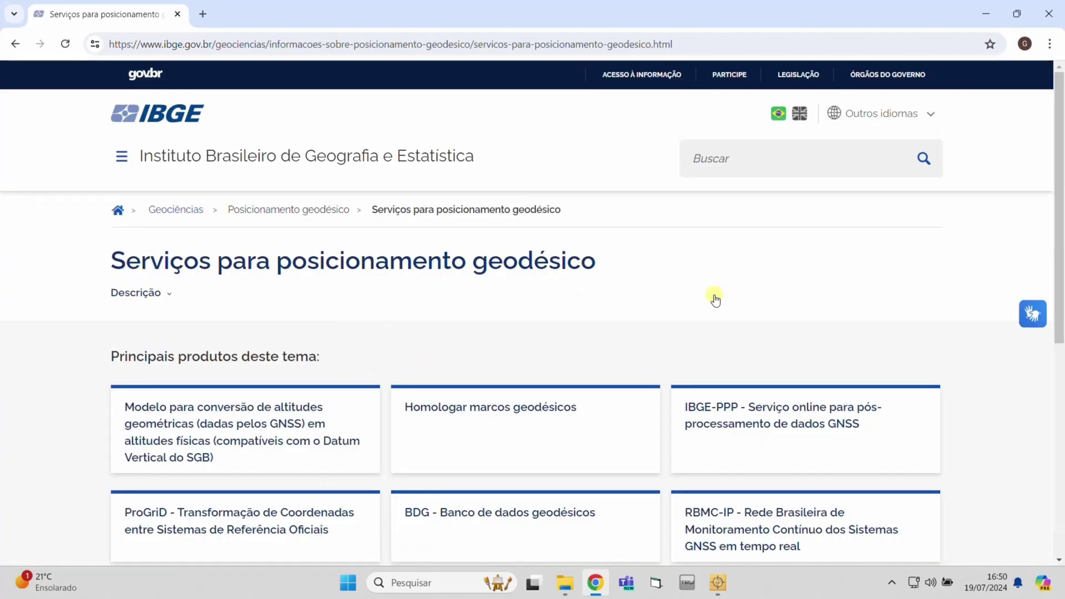
scroll(716, 298, down, 3)
click(714, 295)
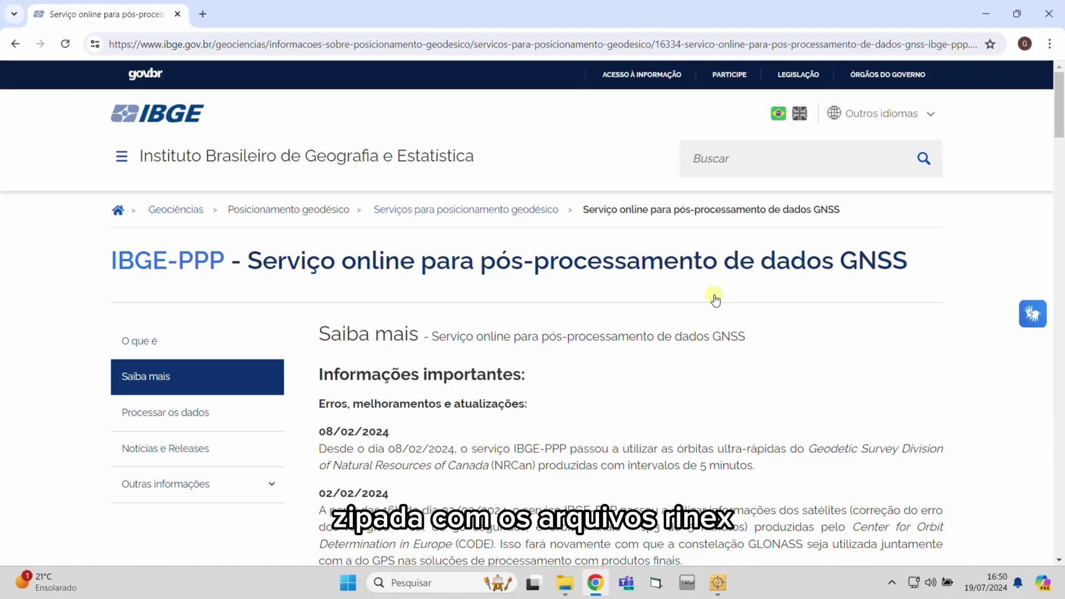
click(161, 422)
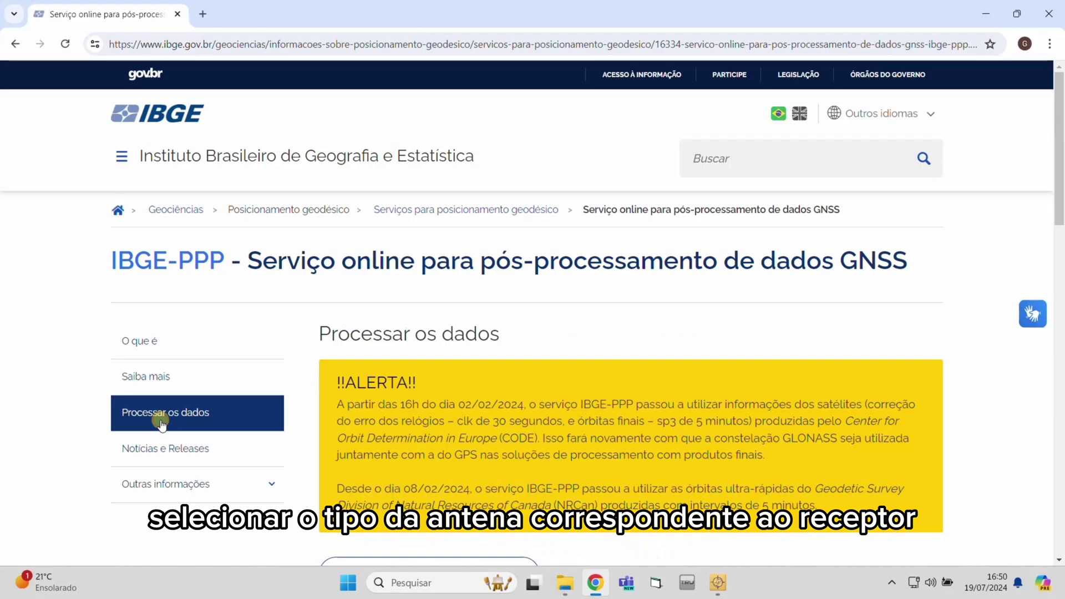
Attach BASE1520.zip from the BASE folder of LEVANTAMENTO ESTÁTICO as the RINEX file for static processing
scroll(897, 340, down, 8)
scroll(897, 340, down, 2)
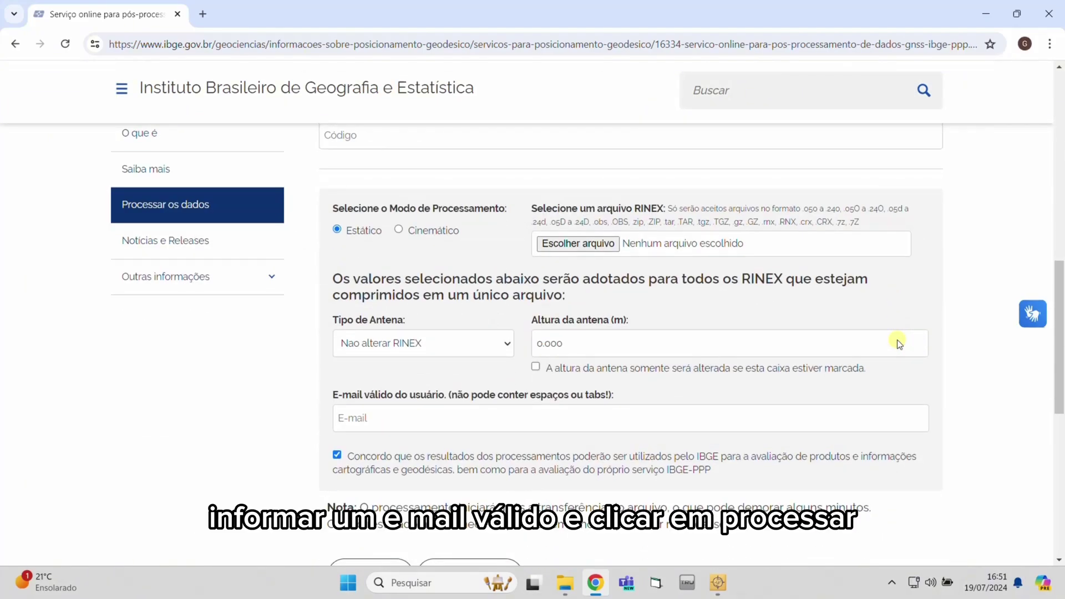
click(604, 245)
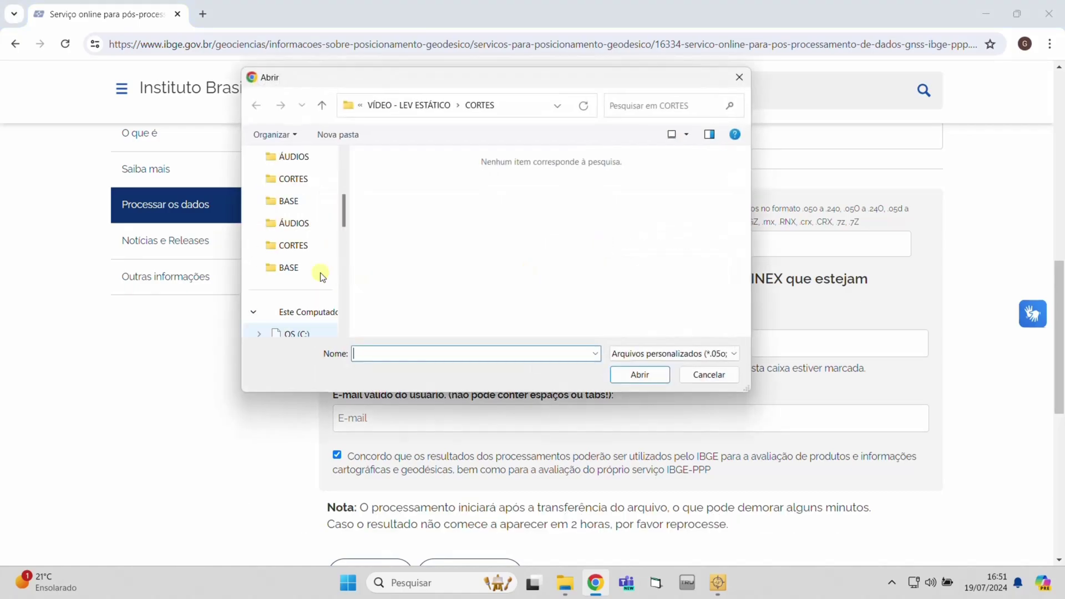
scroll(332, 275, up, 10)
click(303, 250)
double_click(629, 200)
double_click(498, 178)
click(503, 200)
click(627, 380)
Set the antenna type to TTNTR7 NONE and fill in the user's e-mail
click(502, 341)
scroll(456, 262, down, 20)
click(376, 190)
click(404, 419)
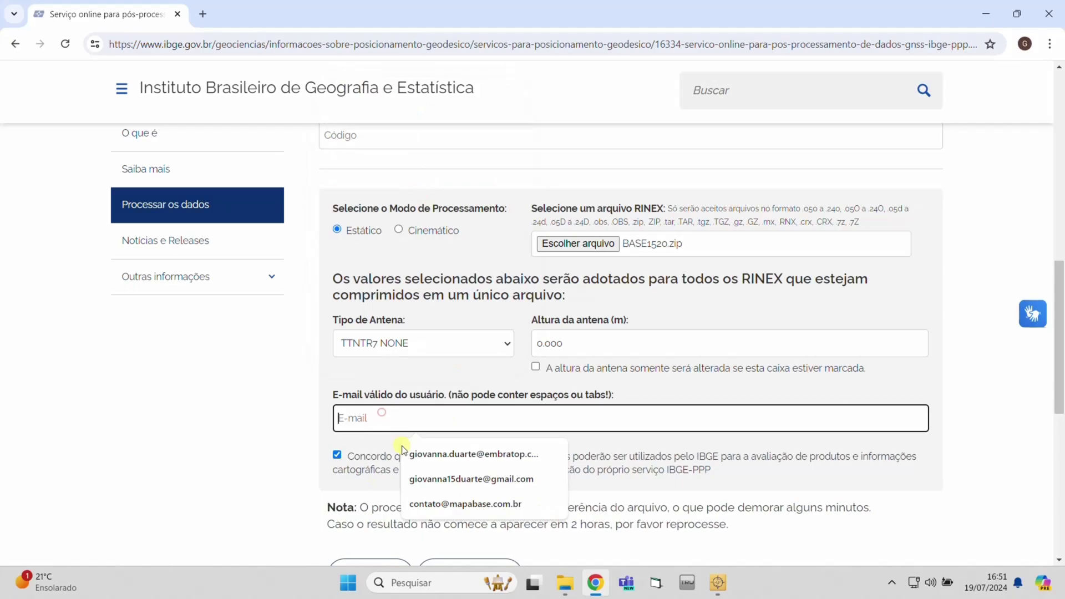
click(411, 447)
Submit the base file for PPP processing and download the results
scroll(431, 455, down, 4)
click(389, 375)
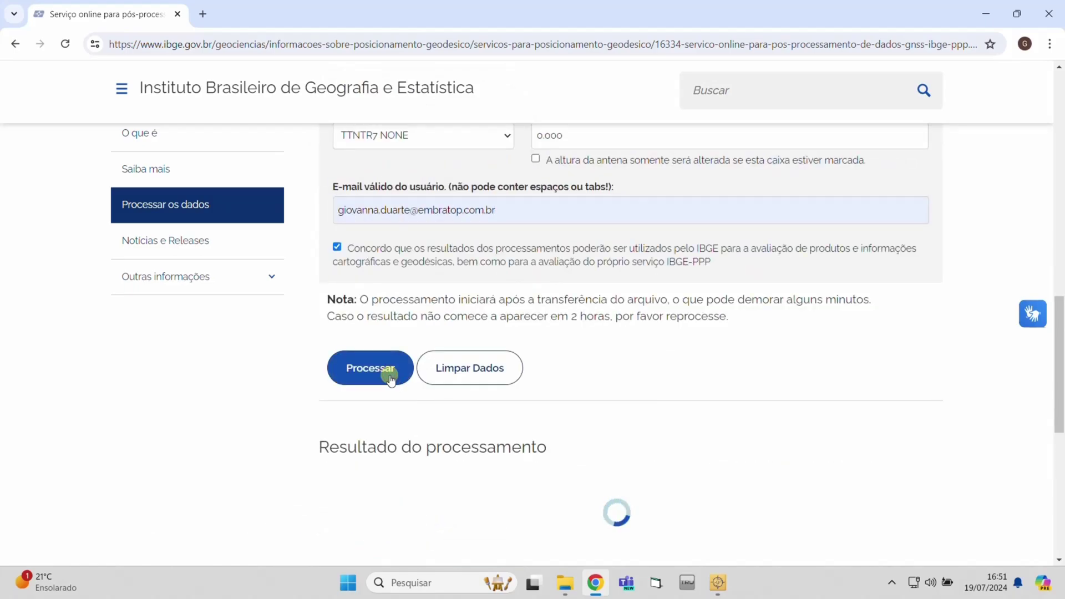
scroll(391, 379, down, 5)
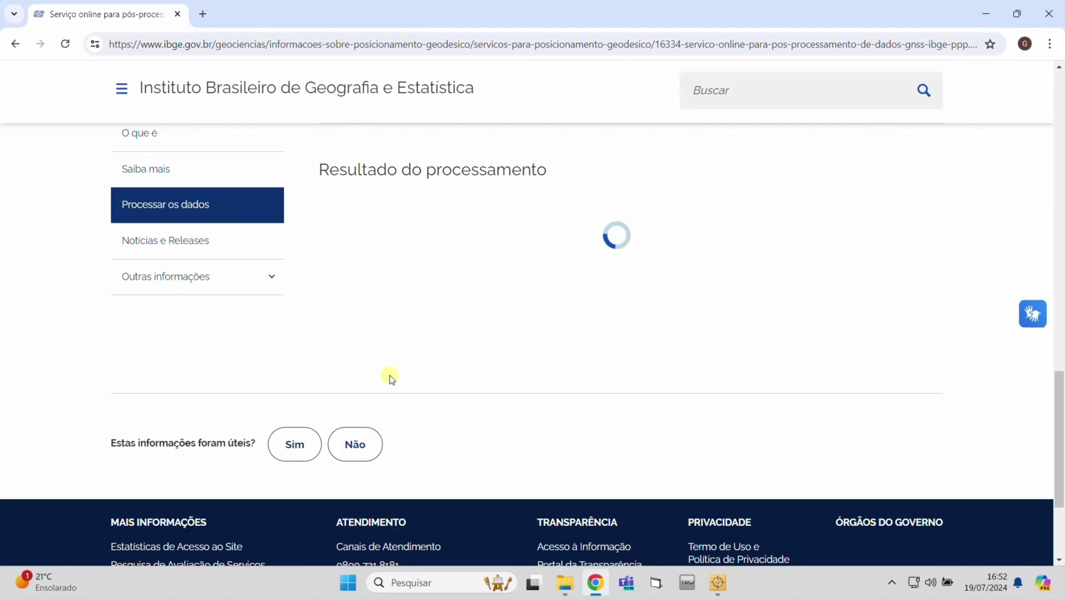
click(397, 313)
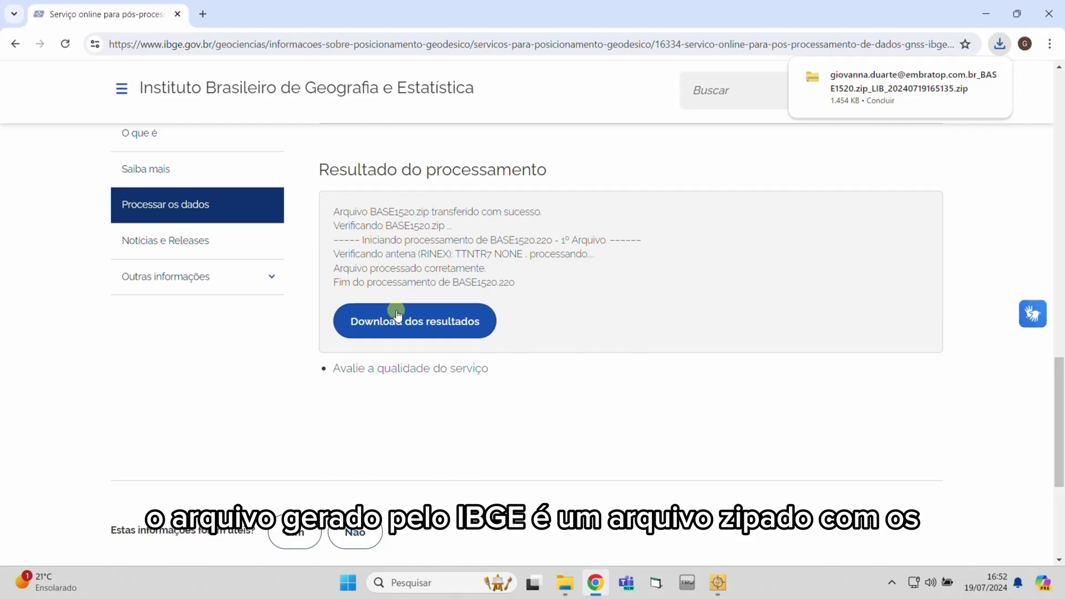
In File Explorer, open BASE1520.22o.pdf from the zipped results in LEVANTAMENTO ESTÁTICO's PPP IBGE folder and review the processing summary and SIRGAS coordinates
click(565, 584)
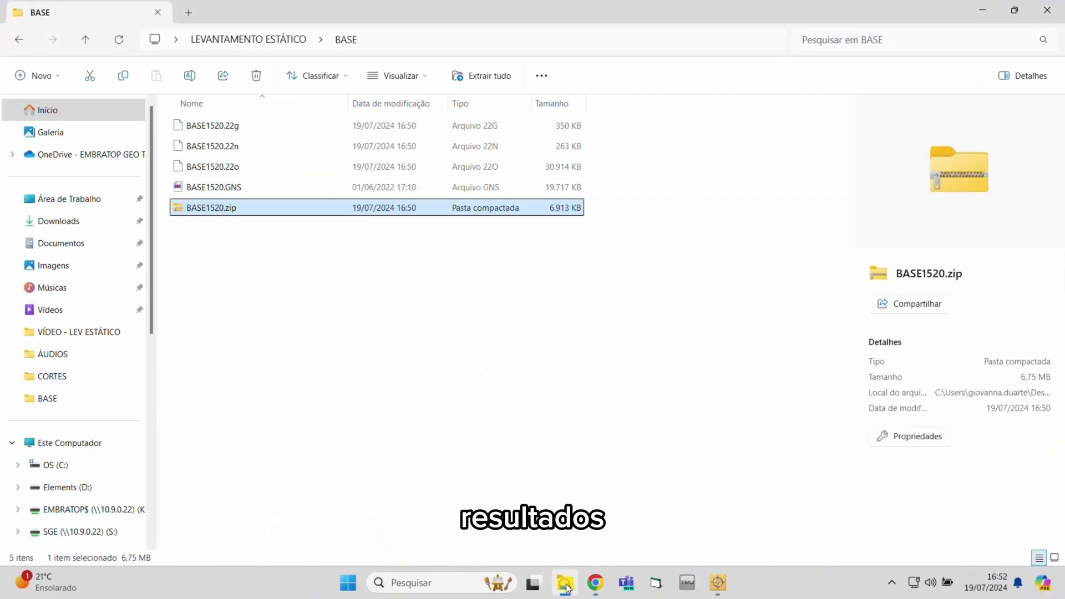
click(290, 40)
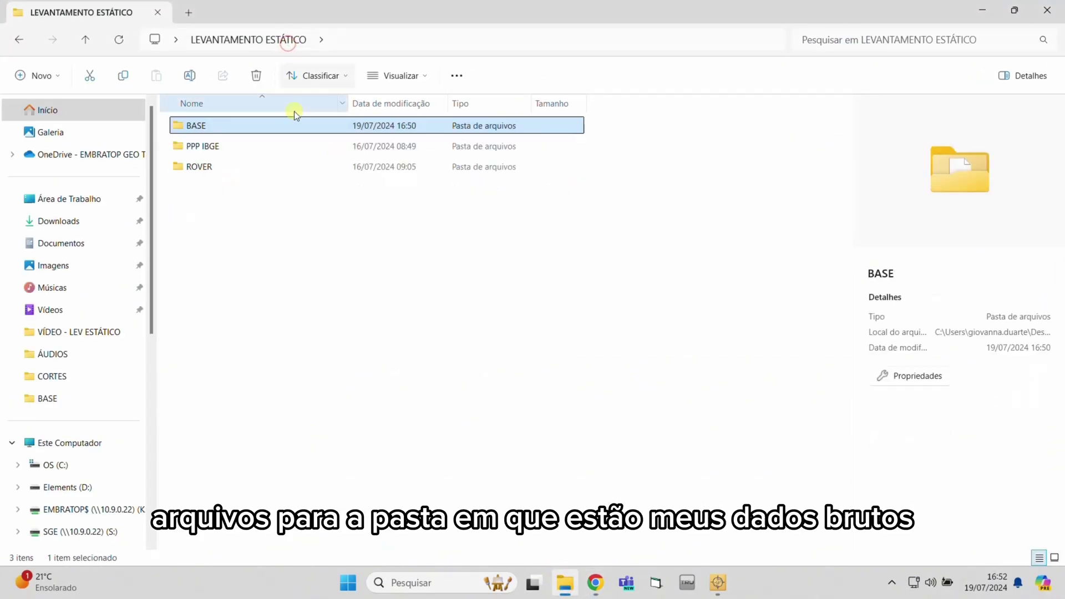
double_click(294, 143)
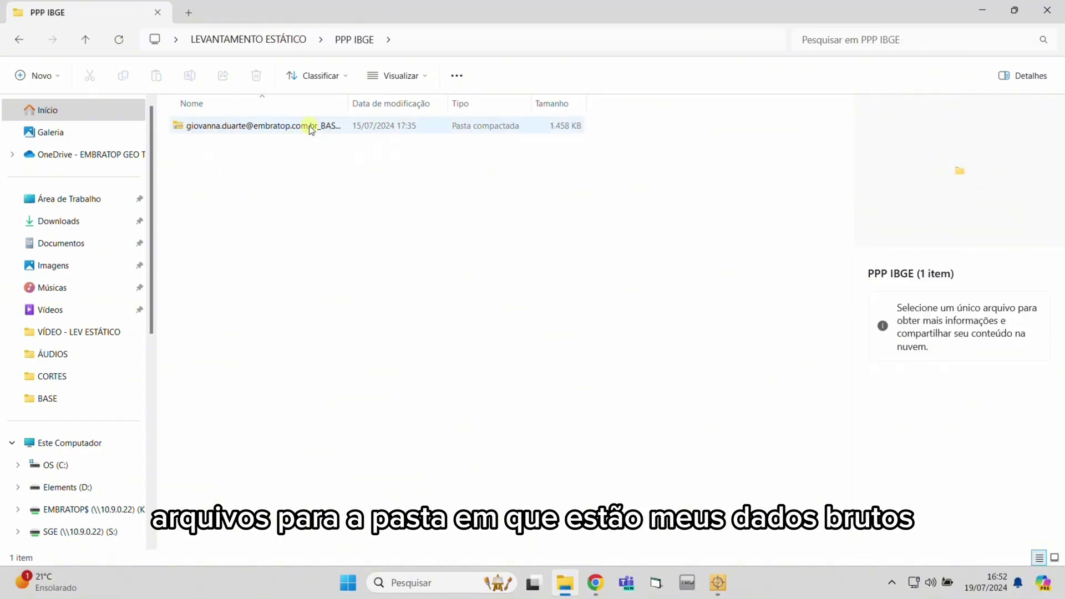
double_click(310, 128)
double_click(308, 126)
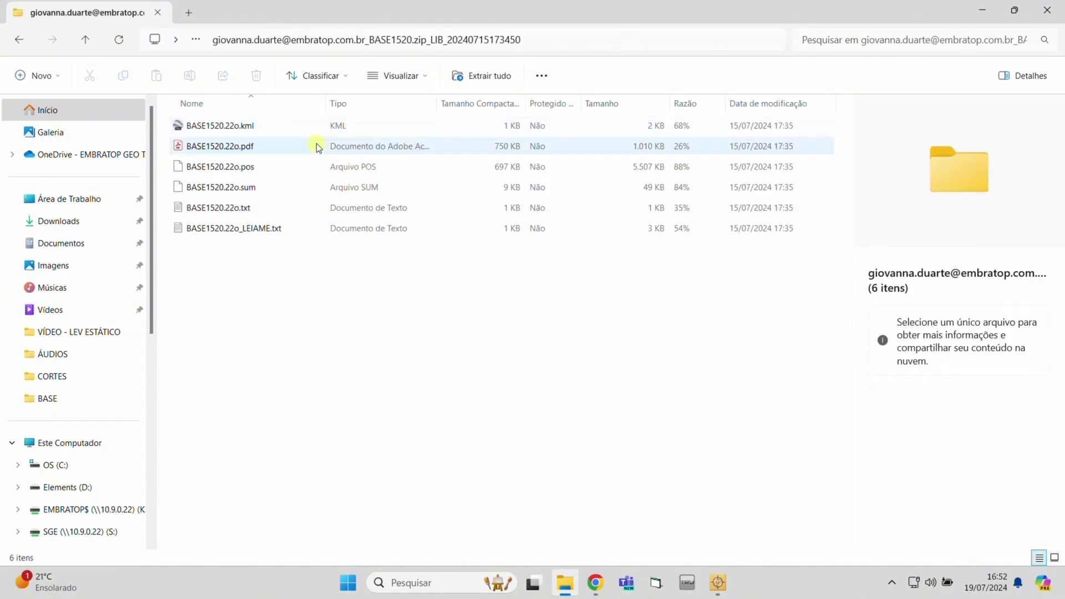
double_click(317, 145)
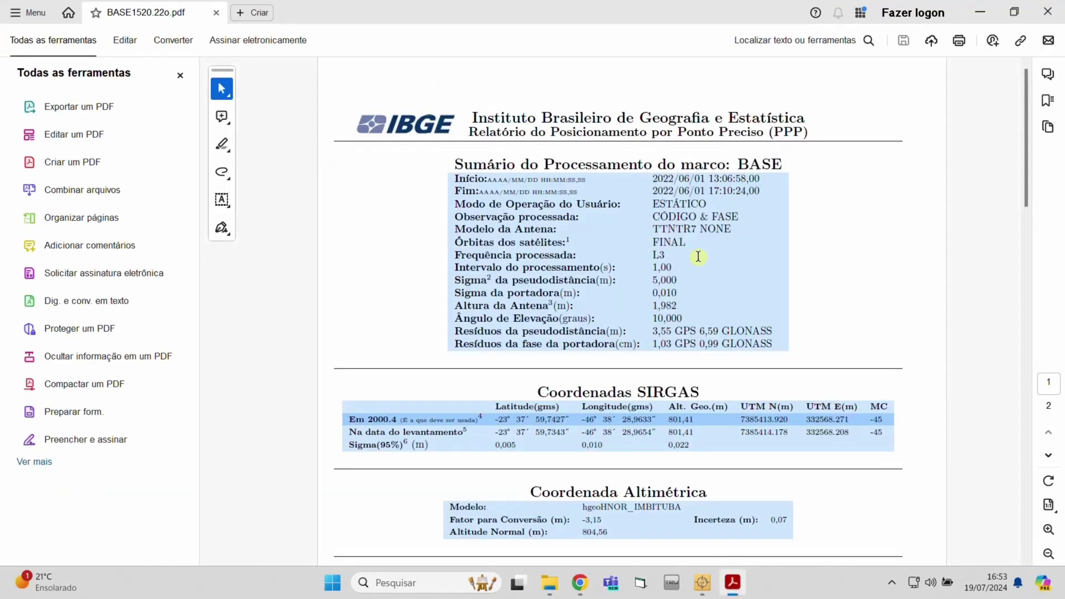
ctrl+scroll(610, 250, down, 2)
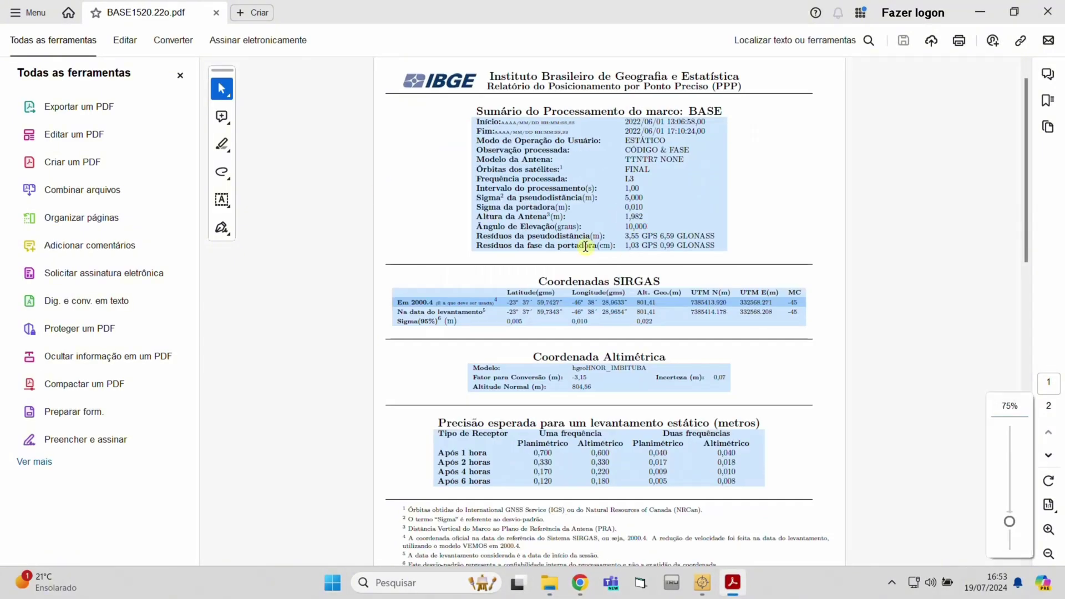
scroll(585, 246, down, 8)
scroll(586, 246, down, 3)
scroll(588, 249, up, 10)
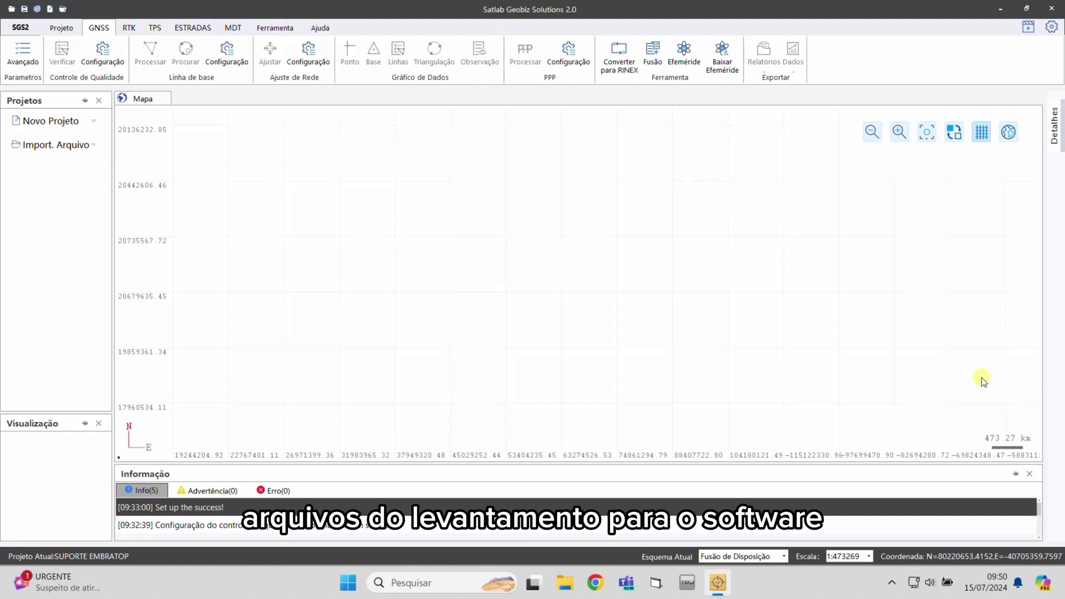
In Satlab Geobiz Solutions, import the base observation file BASE1520.GNS from the BASE folder of LEVANTAMENTO ESTÁTICO on the desktop
click(61, 28)
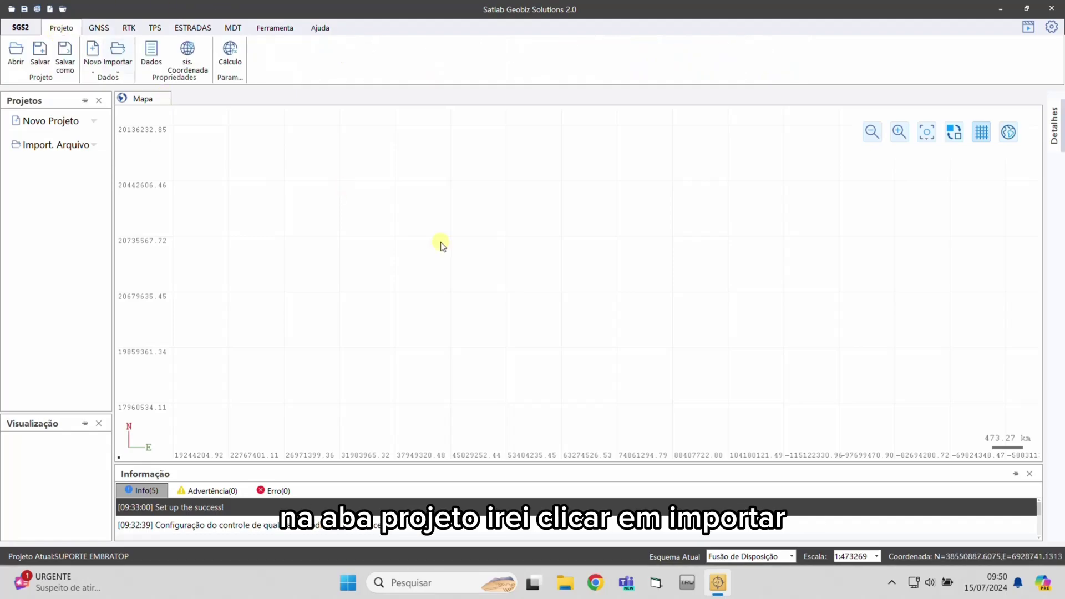
click(121, 62)
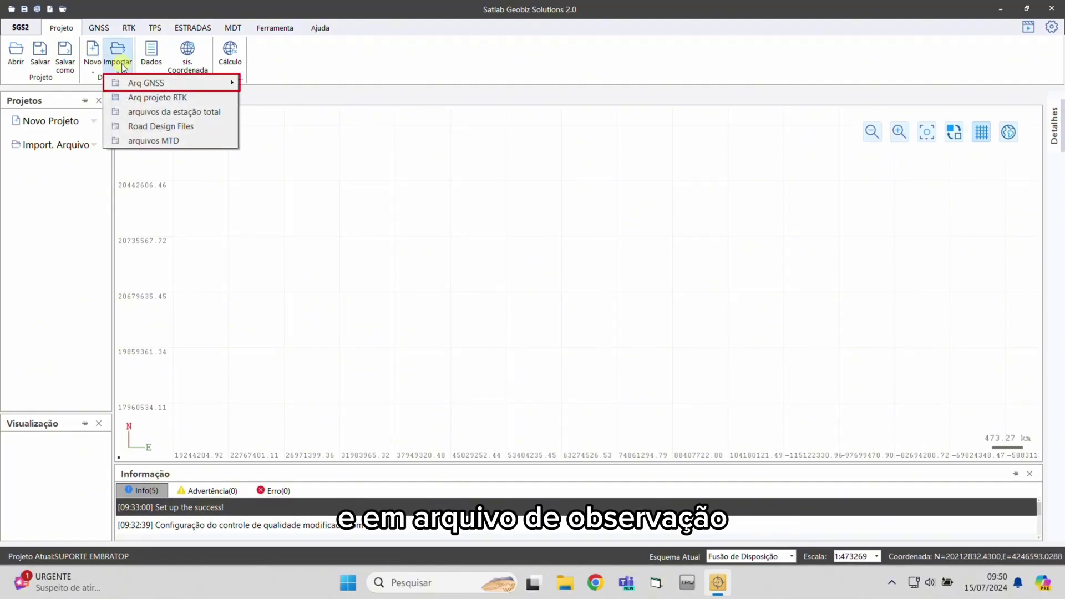
mouse_move(158, 85)
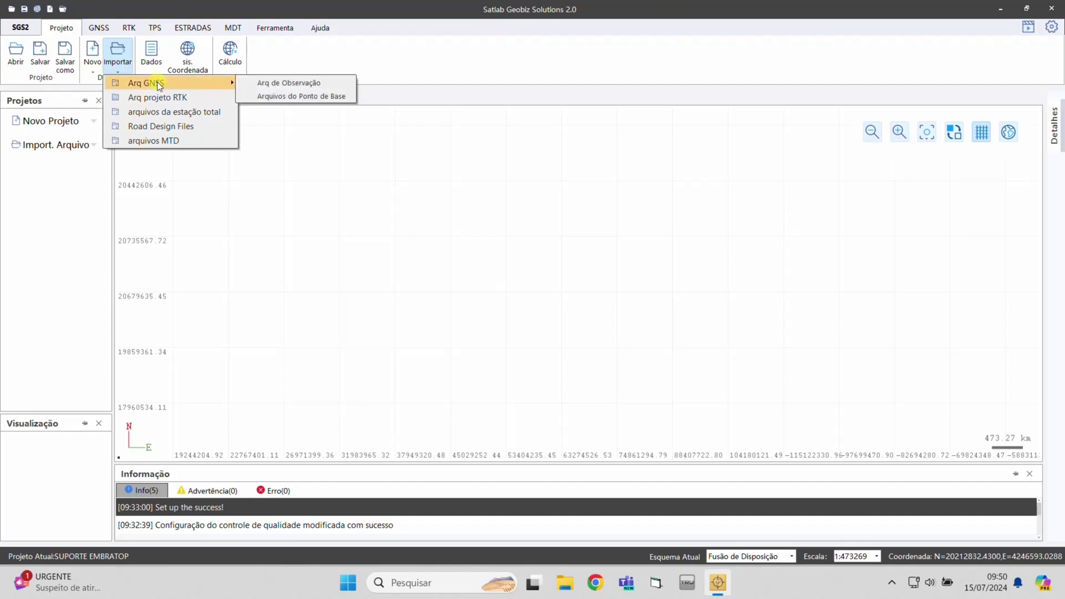
click(246, 82)
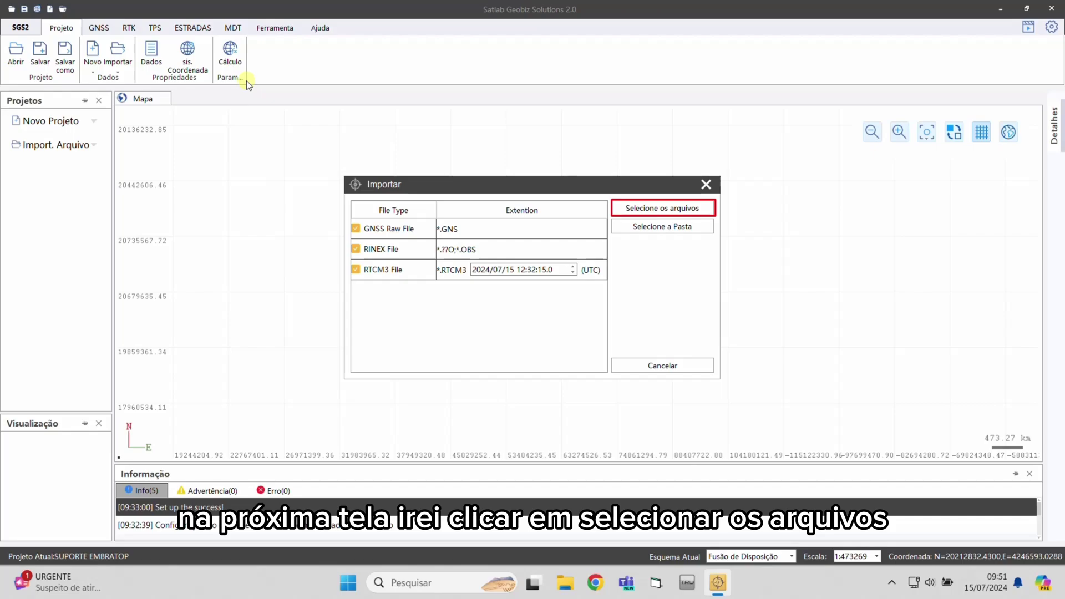
click(705, 212)
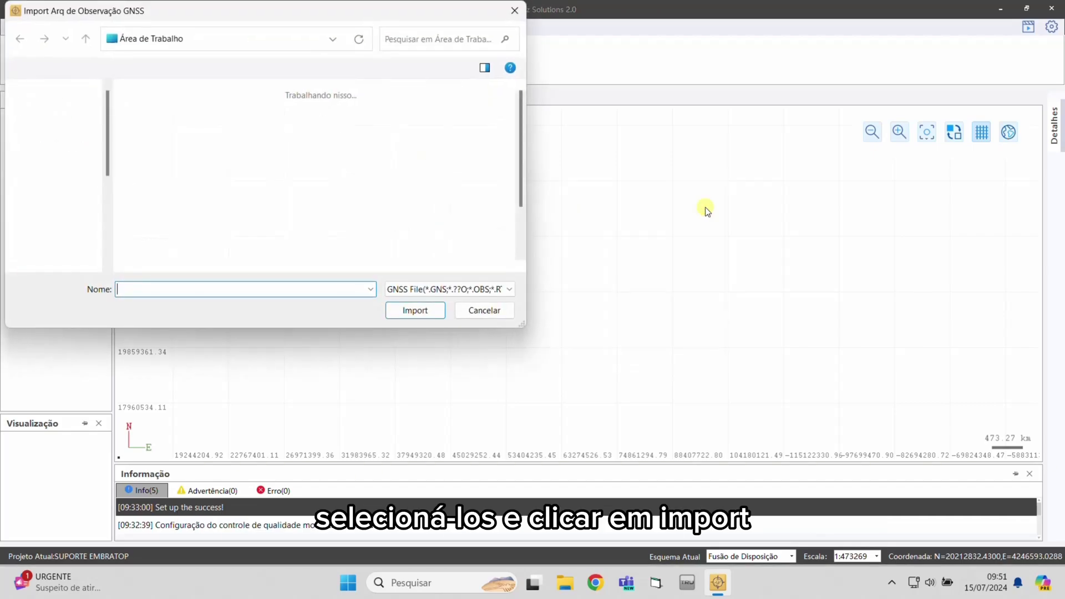
scroll(53, 182, down, 5)
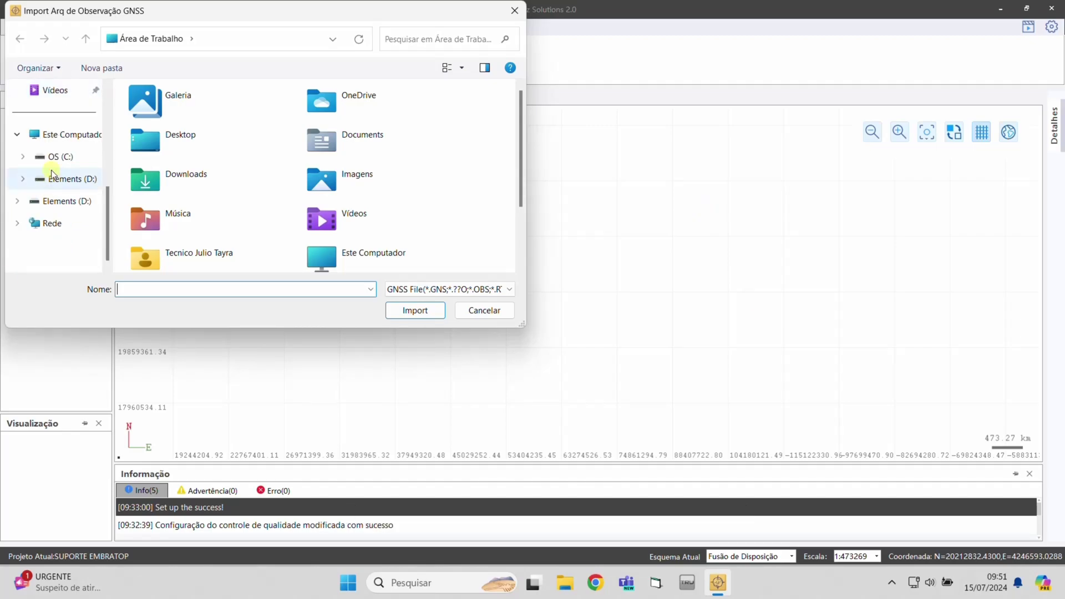
click(60, 158)
scroll(228, 218, down, 10)
double_click(222, 213)
double_click(219, 154)
double_click(218, 171)
double_click(221, 133)
double_click(219, 110)
click(218, 132)
click(411, 312)
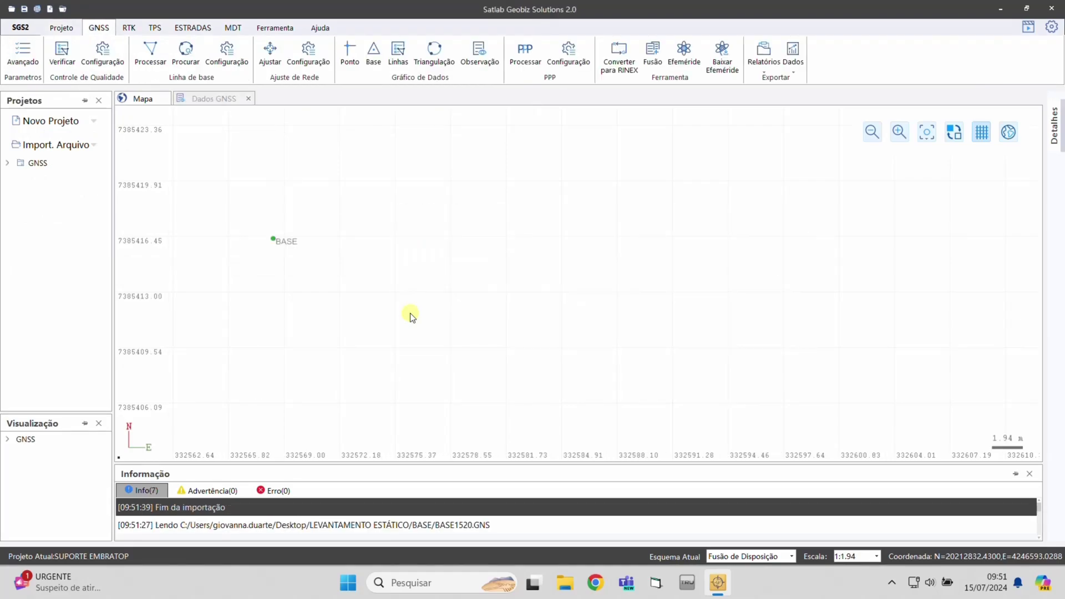
Import all six rover observation files, __E11520 to __E61520, from the ROVER folder of LEVANTAMENTO ESTÁTICO
click(61, 27)
click(110, 50)
click(155, 84)
click(678, 209)
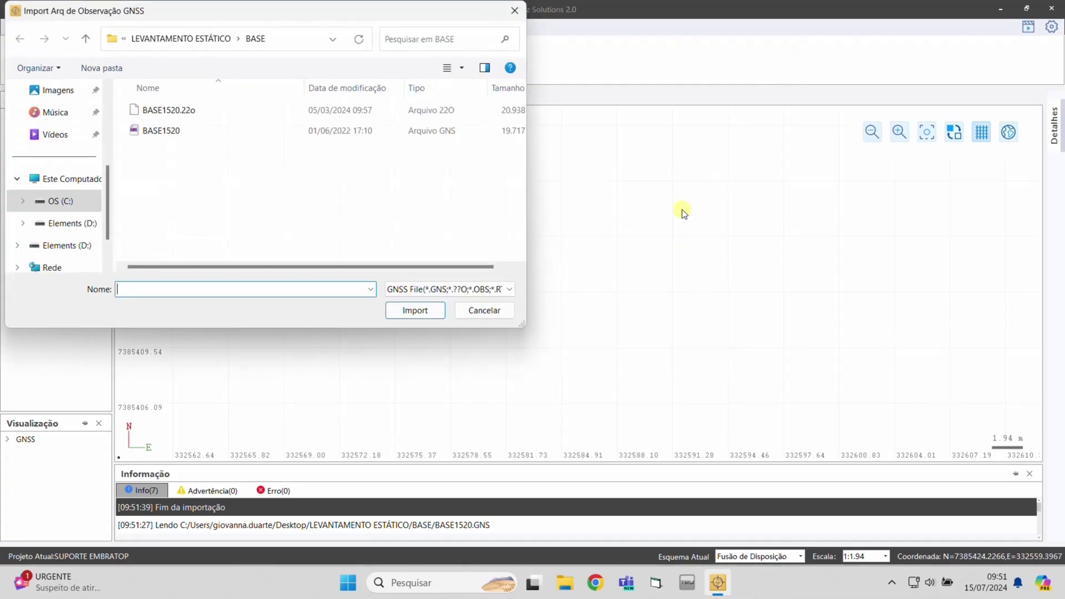
click(181, 39)
double_click(241, 151)
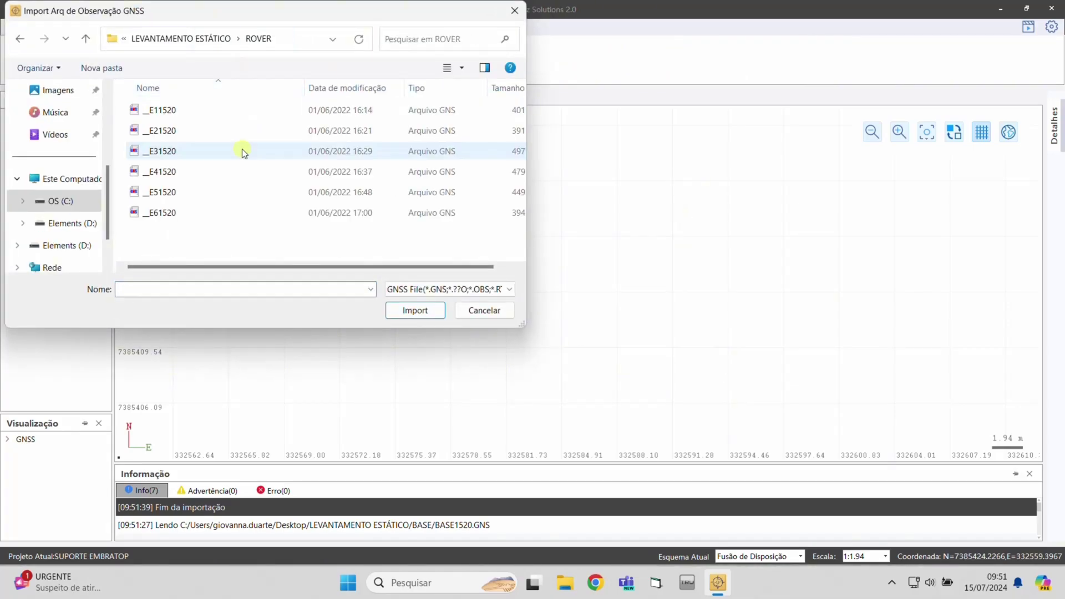
drag(264, 240, 167, 110)
click(405, 310)
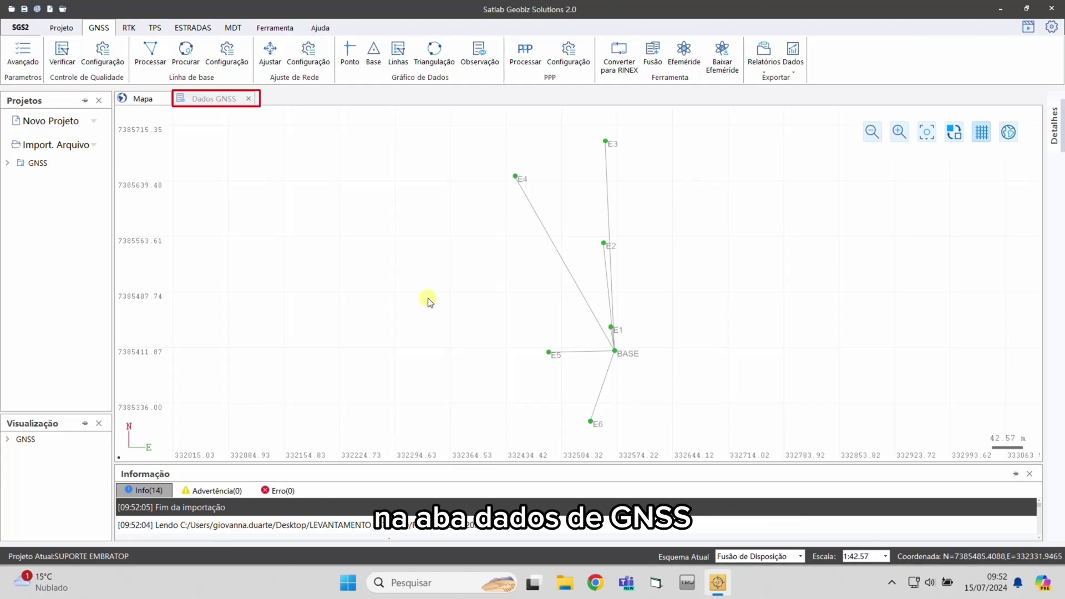
Review the imported GNSS data: point coordinates, observation file times and antenna heights, and the list of baselines
click(222, 99)
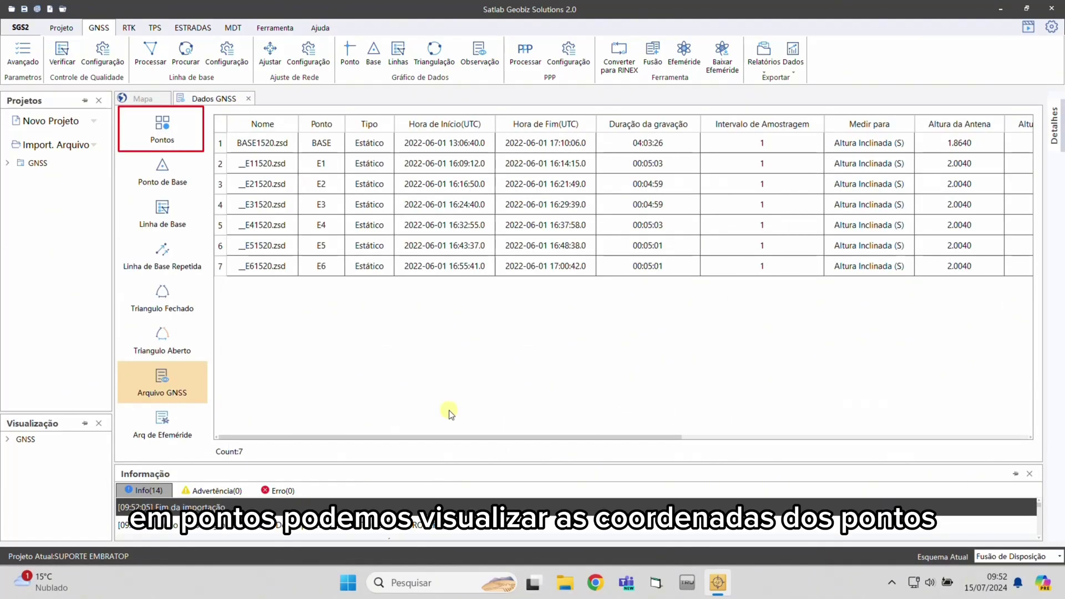
click(165, 125)
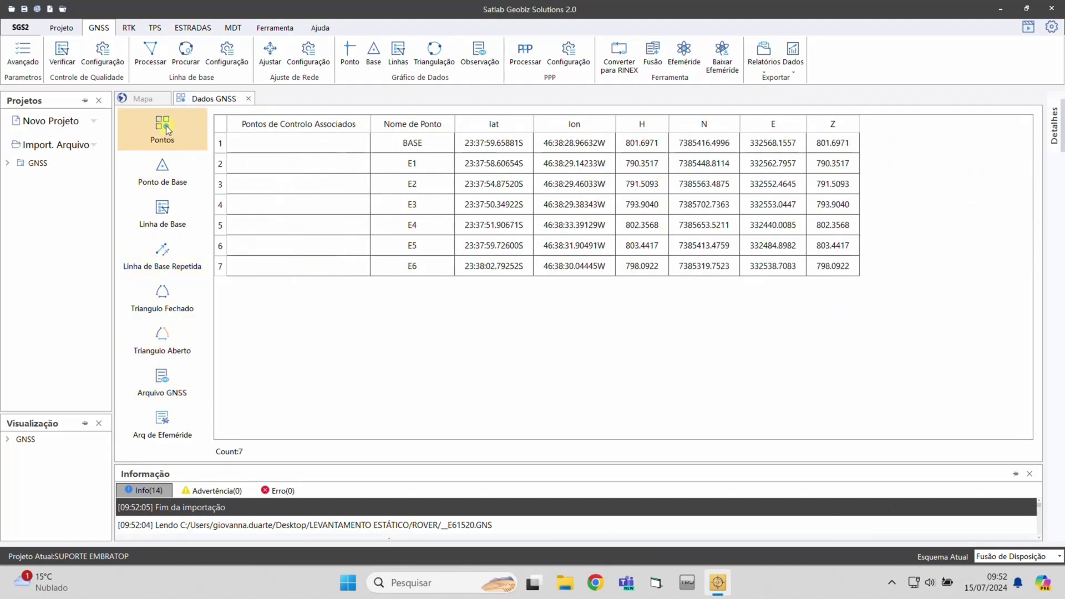
click(148, 392)
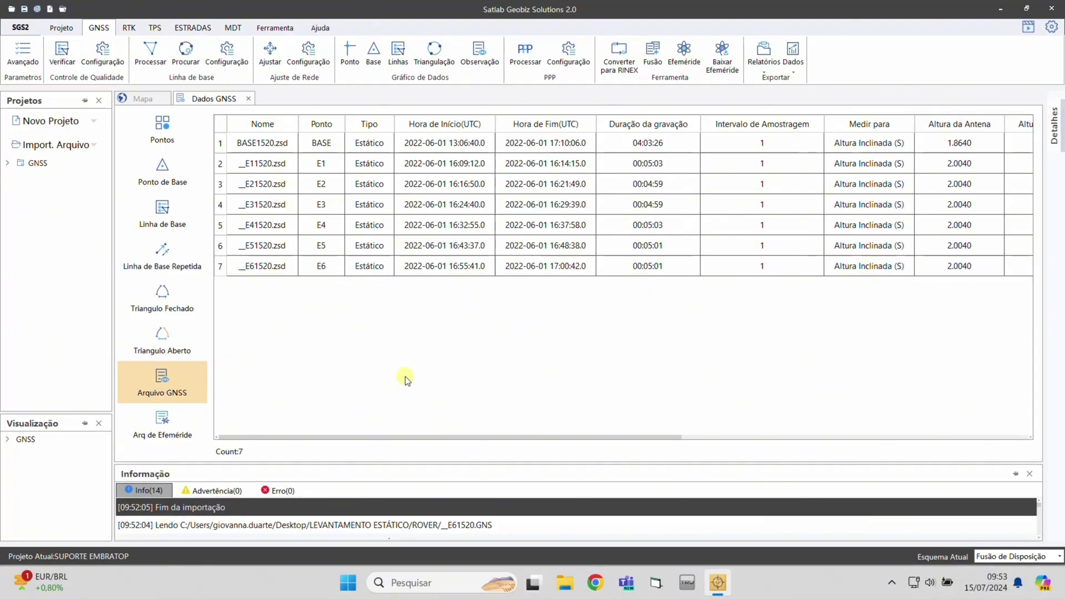
drag(456, 437, 617, 424)
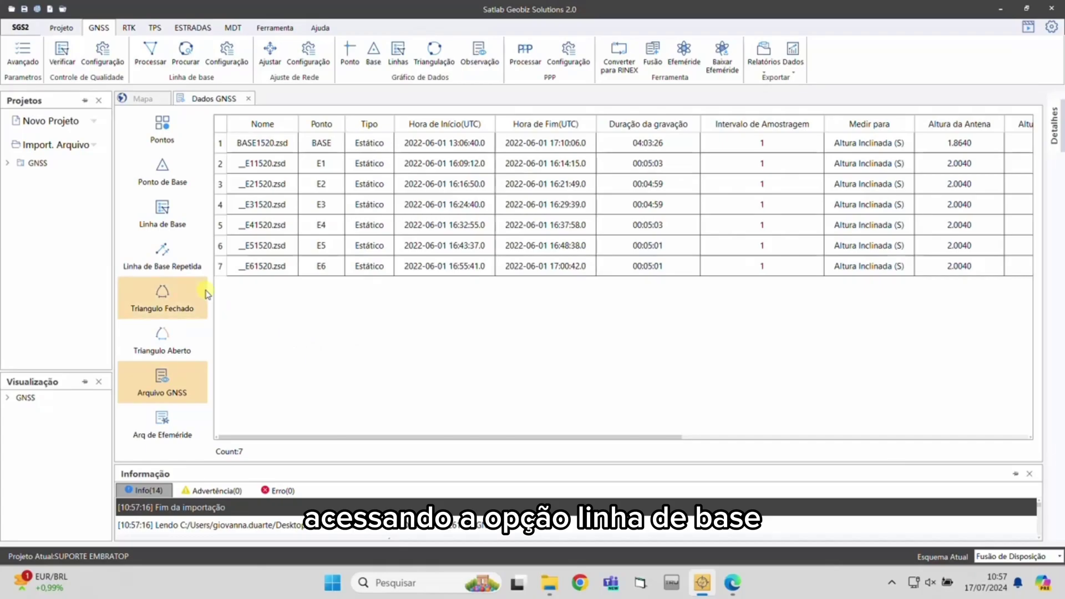
click(162, 212)
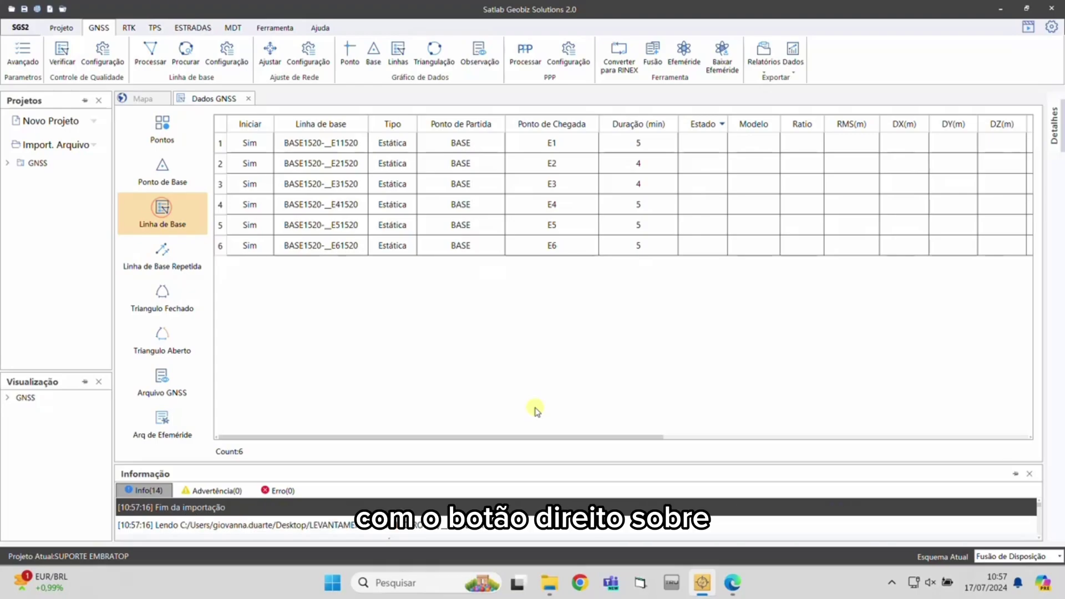
In the residual series of baseline BASE1520-__E11520, discard the second L1 segment of satellite G03, keeping all satellites enabled
right_click(455, 143)
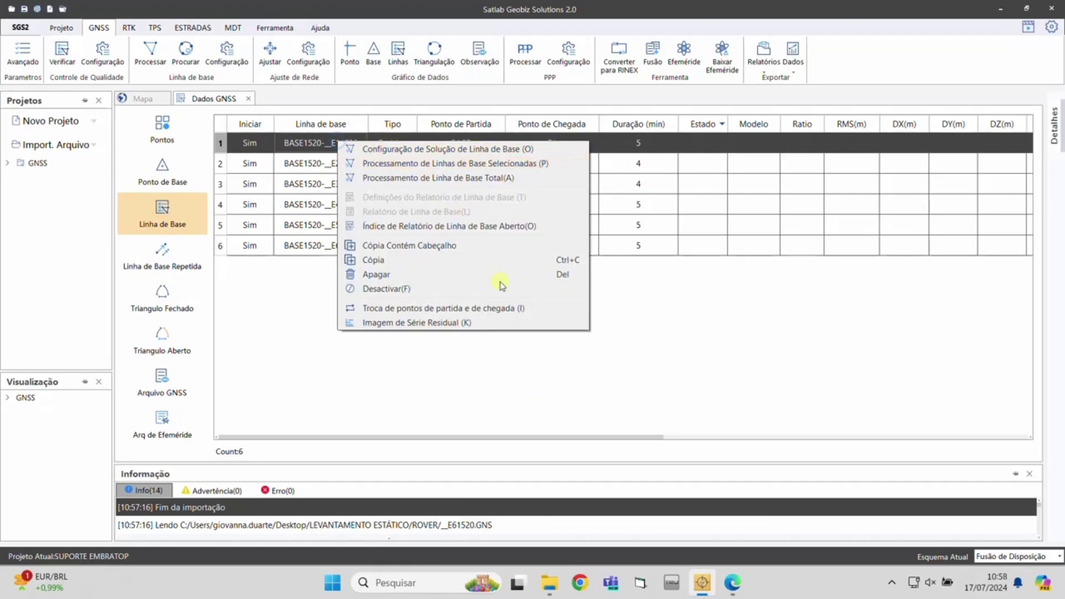
click(513, 326)
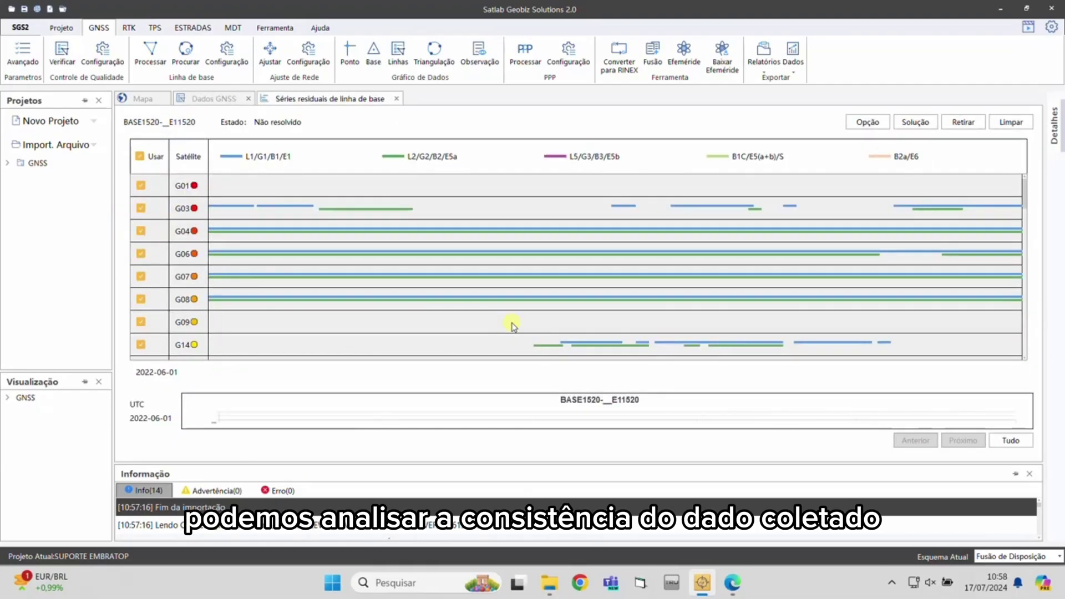
click(141, 232)
click(141, 232)
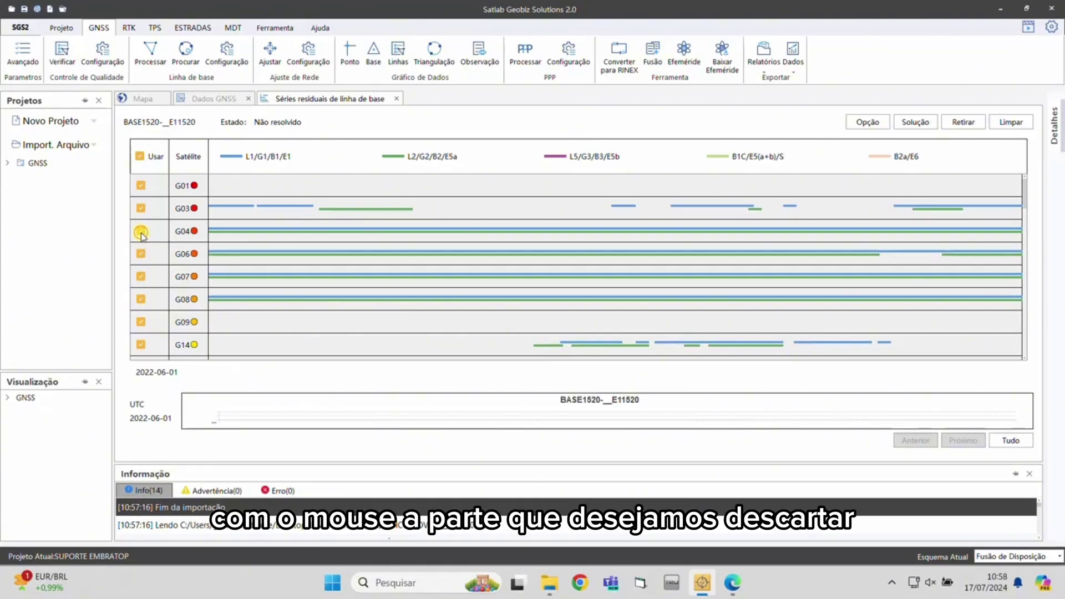
drag(258, 200, 315, 218)
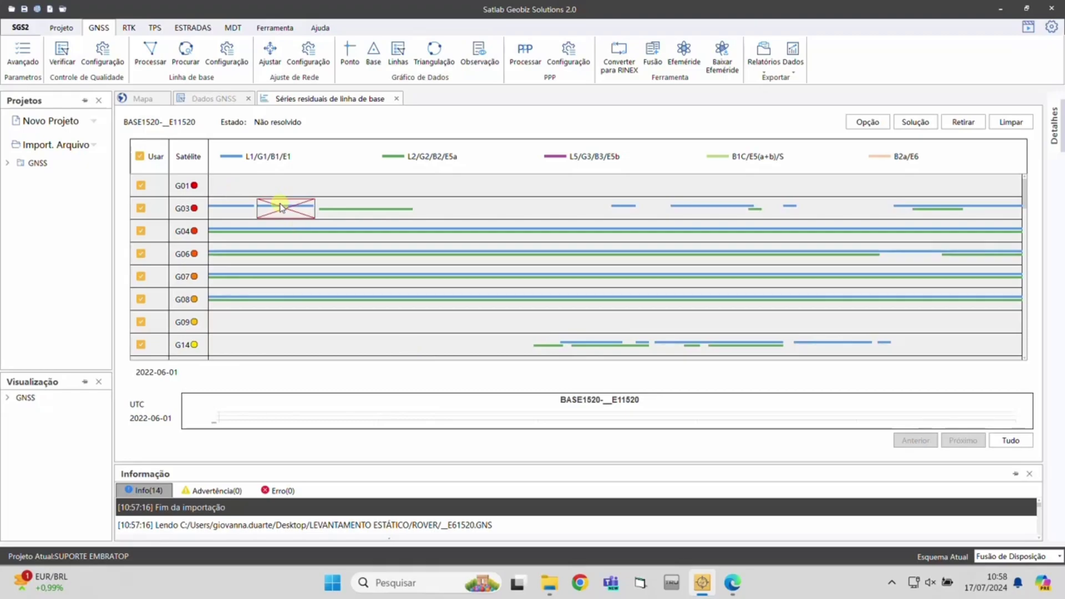
click(141, 209)
click(141, 209)
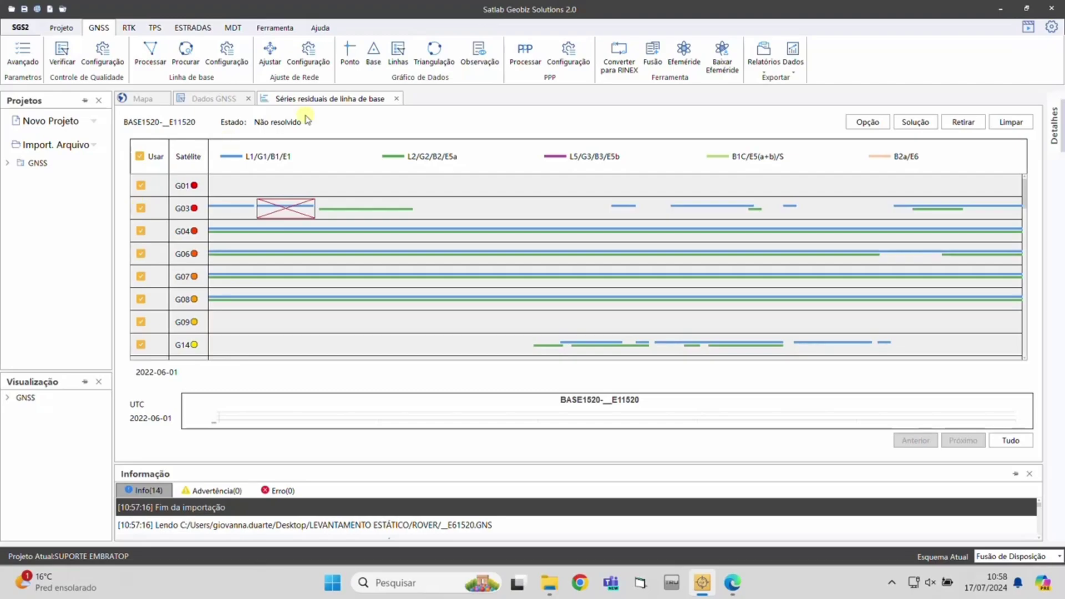
click(396, 98)
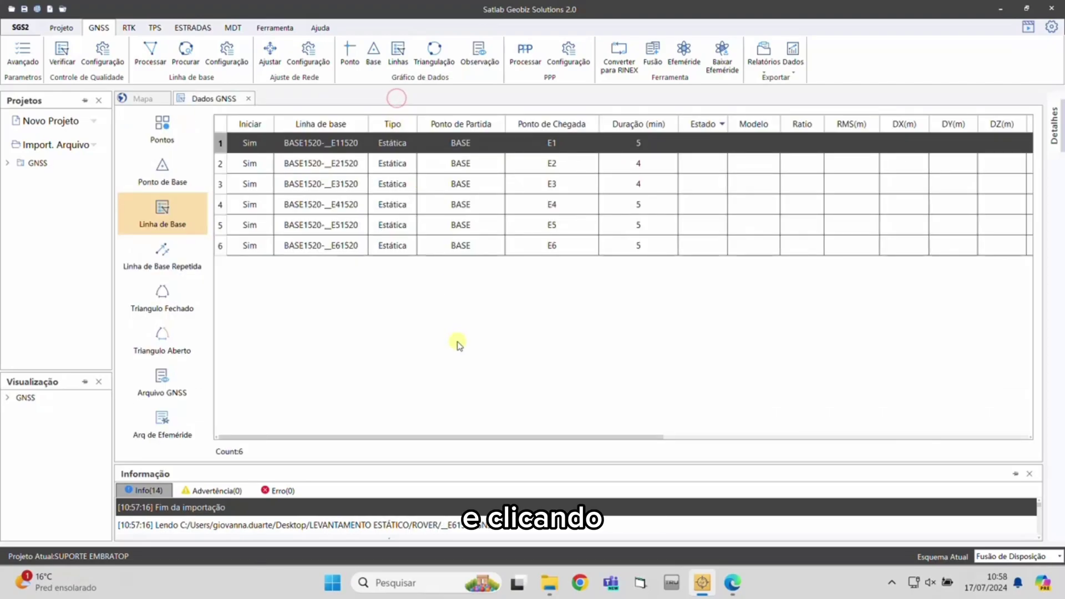
Review the general, troposphere, dynamic and advanced solution settings of baseline BASE1520-__E11520 and its available processing options
right_click(359, 146)
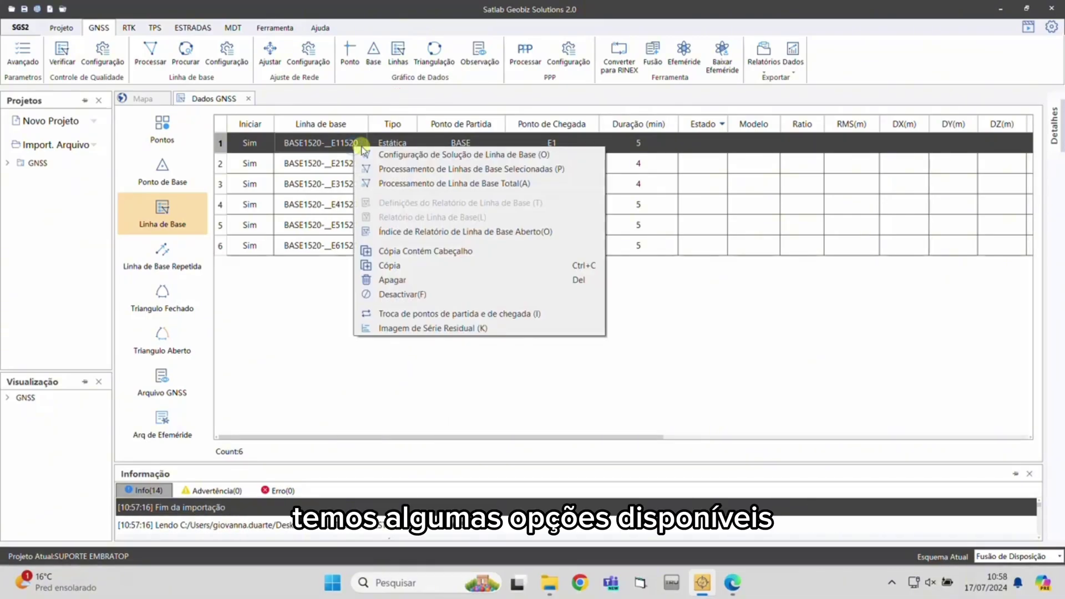
click(459, 155)
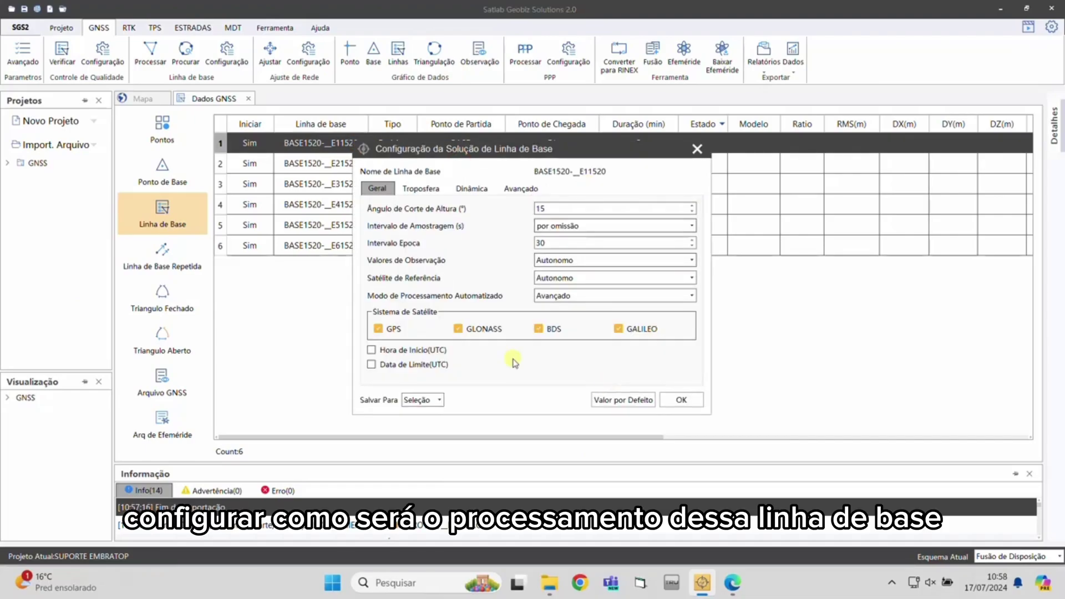
click(421, 189)
click(472, 188)
click(516, 189)
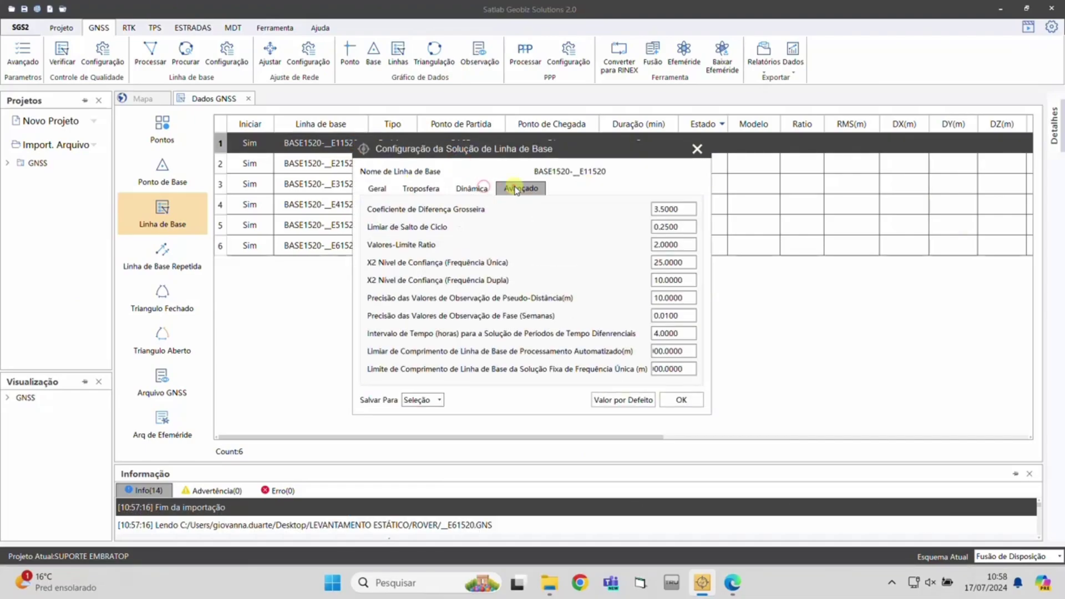
click(375, 189)
click(699, 149)
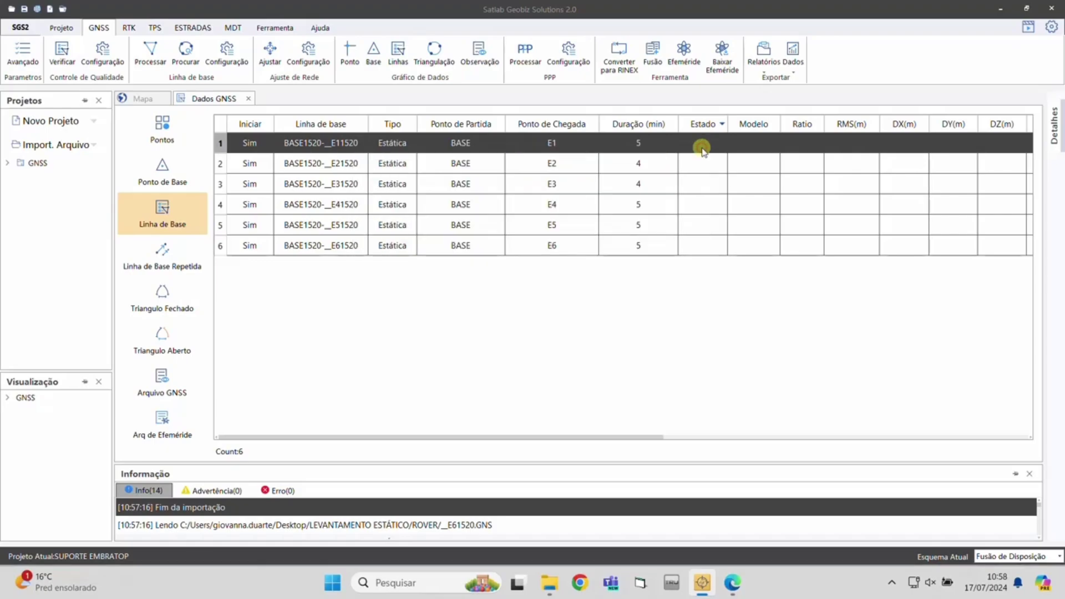
right_click(360, 147)
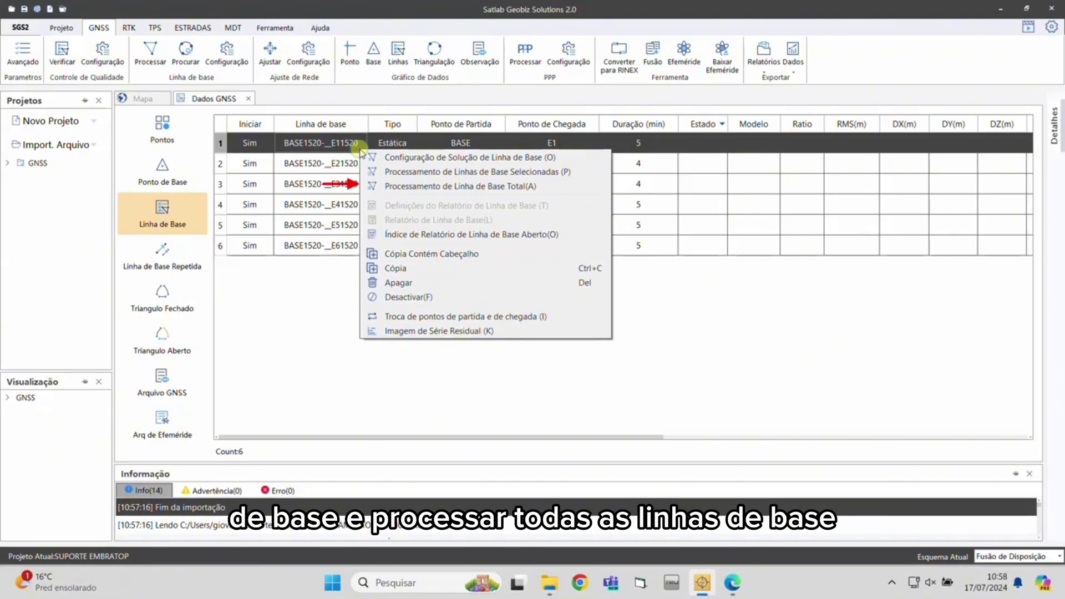
click(297, 311)
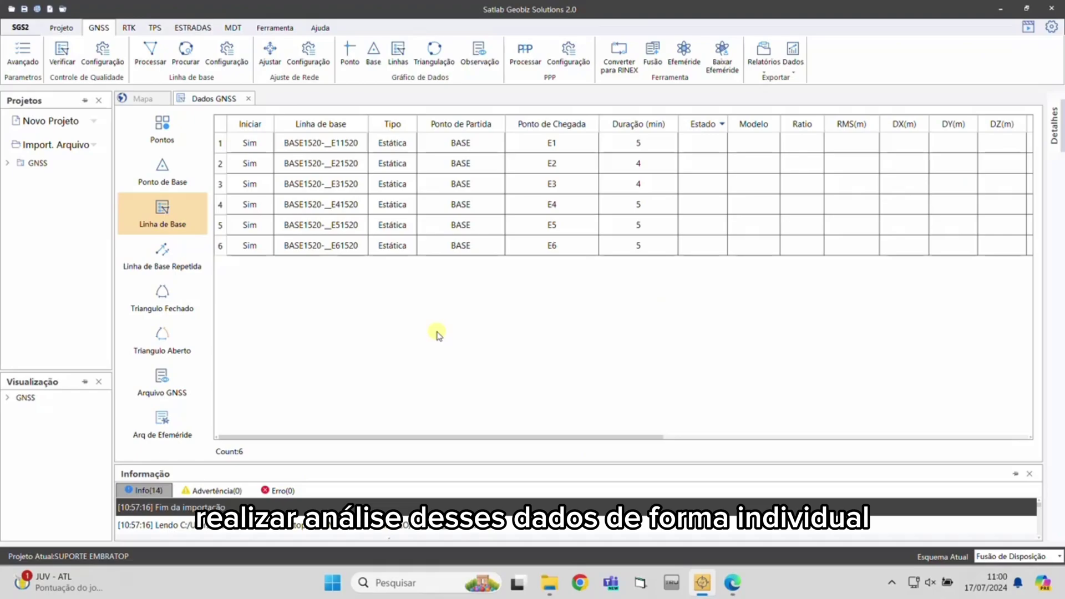
In the observation sequence image of BASE1520.zsd, discard the patchy segment of satellite G06 shortly after 13:55
click(162, 383)
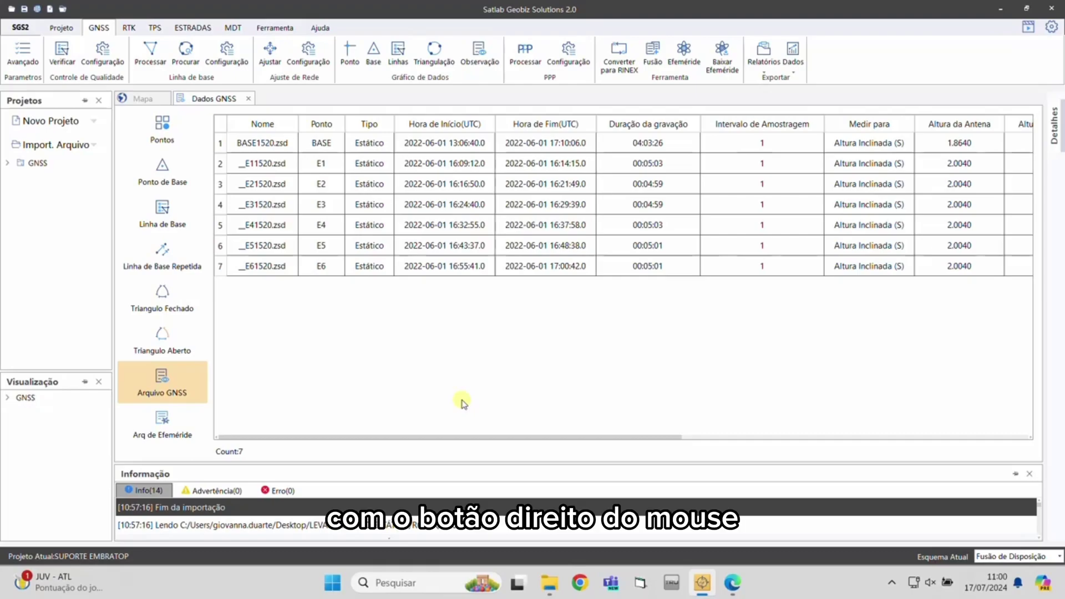
right_click(370, 143)
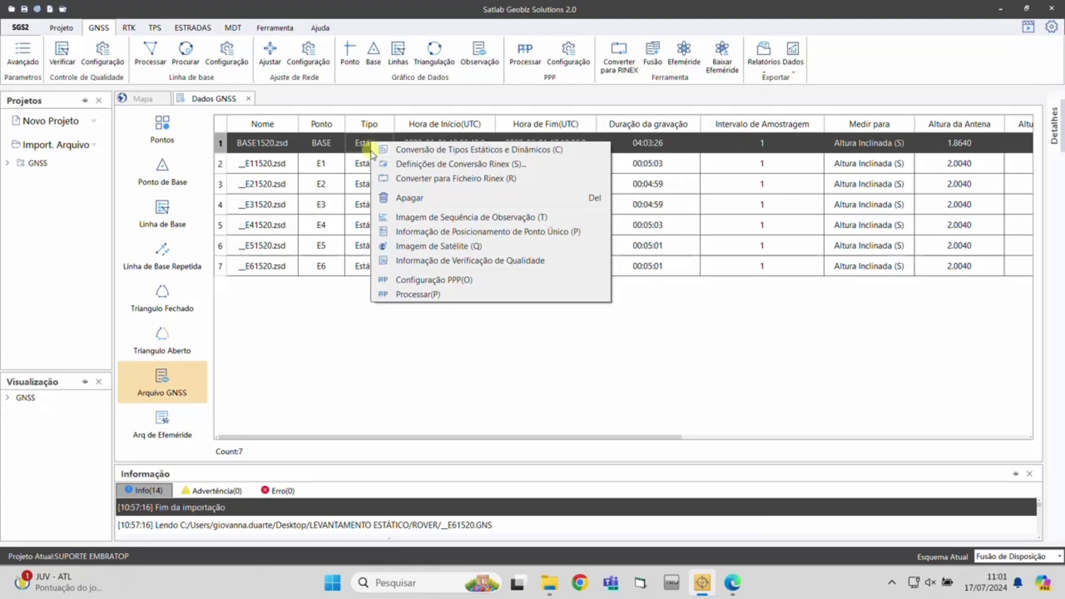
click(504, 220)
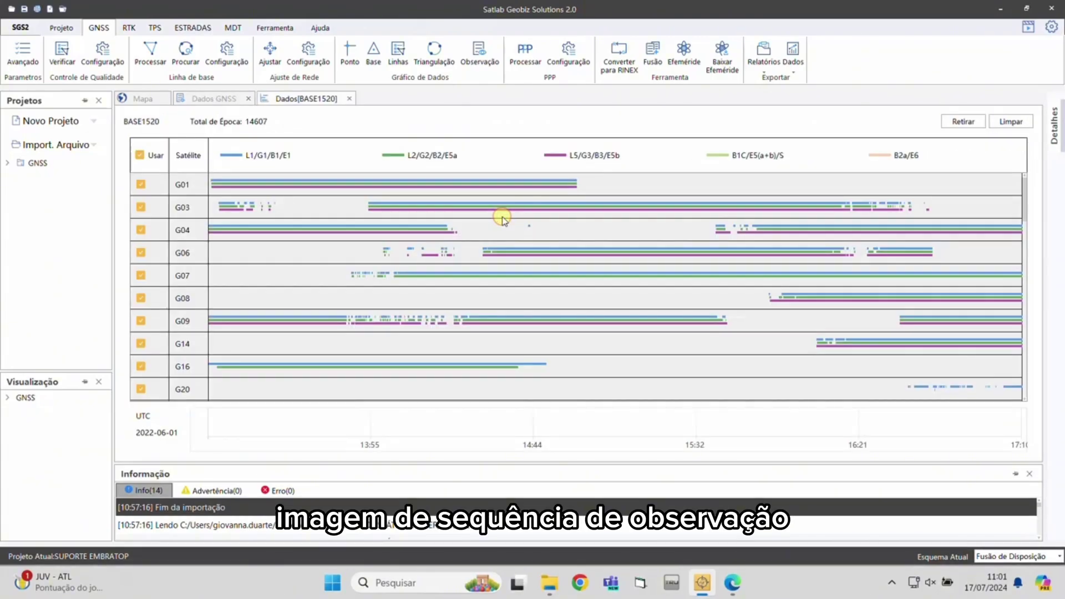
scroll(553, 282, down, 3)
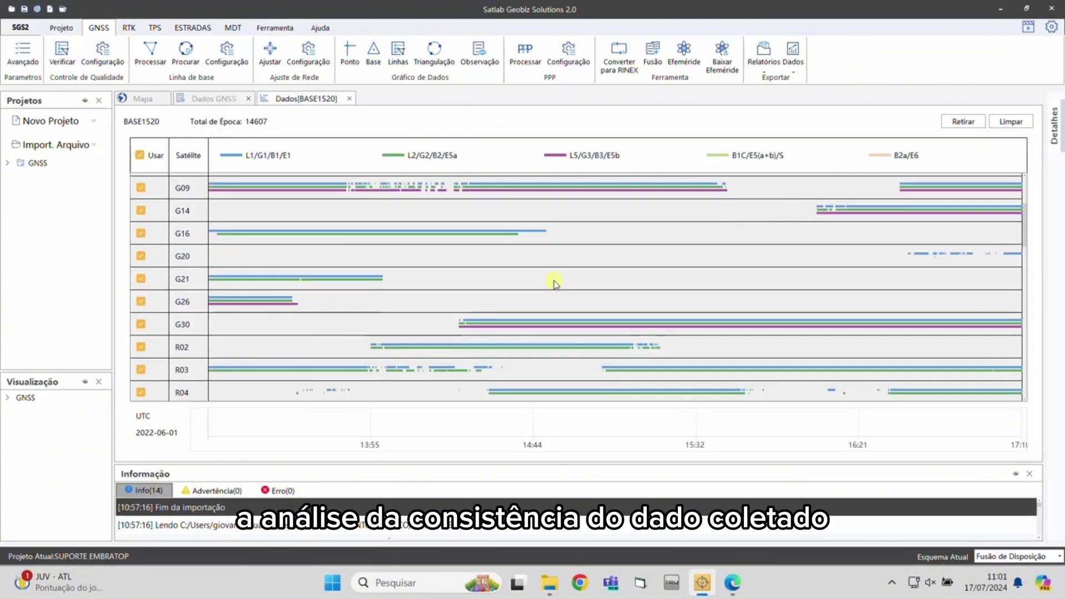
scroll(554, 281, down, 1)
scroll(554, 281, up, 3)
drag(401, 245, 466, 272)
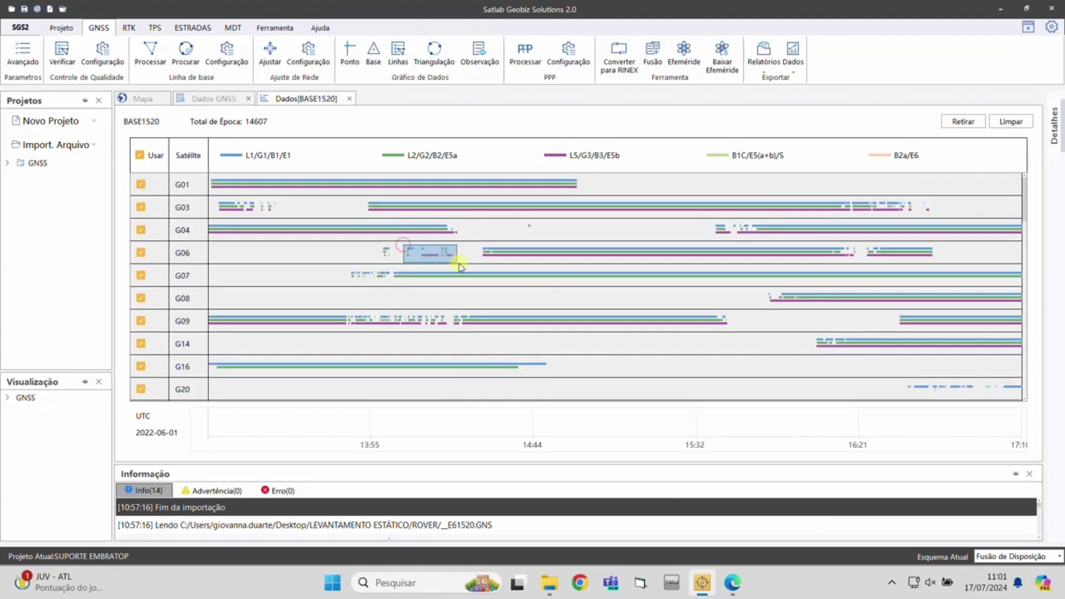
Review the single point positioning information of BASE1520.zsd and its satellite image with the signal-to-noise ratios
click(197, 100)
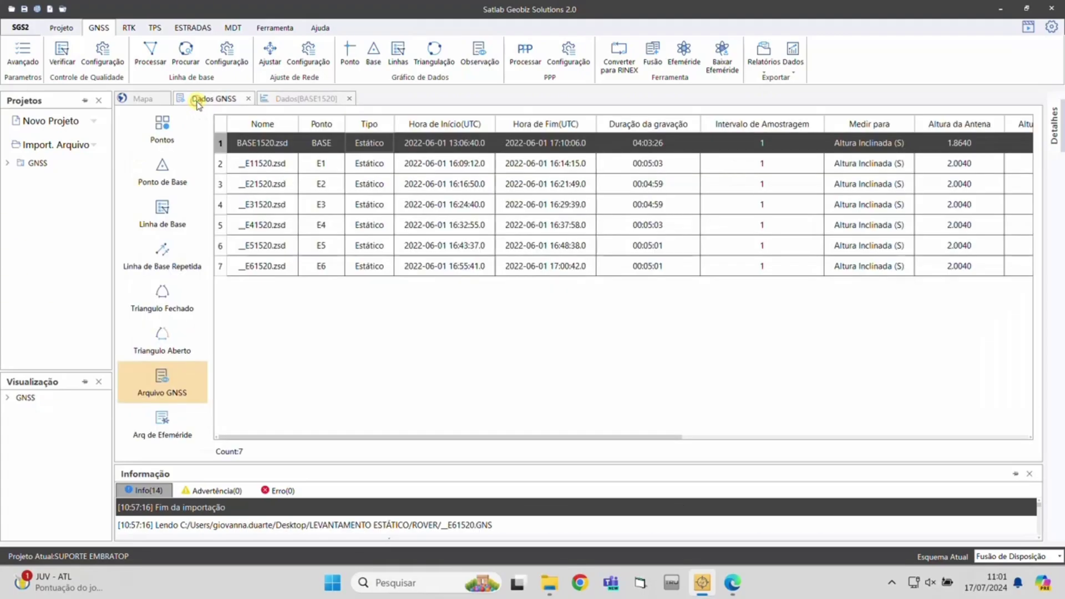
right_click(318, 145)
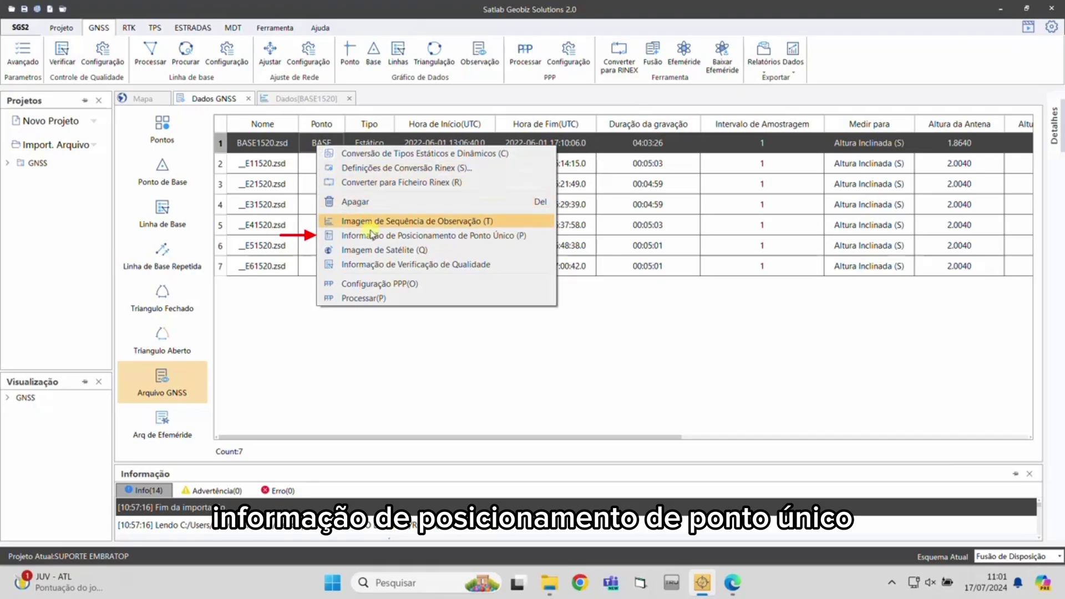
click(482, 236)
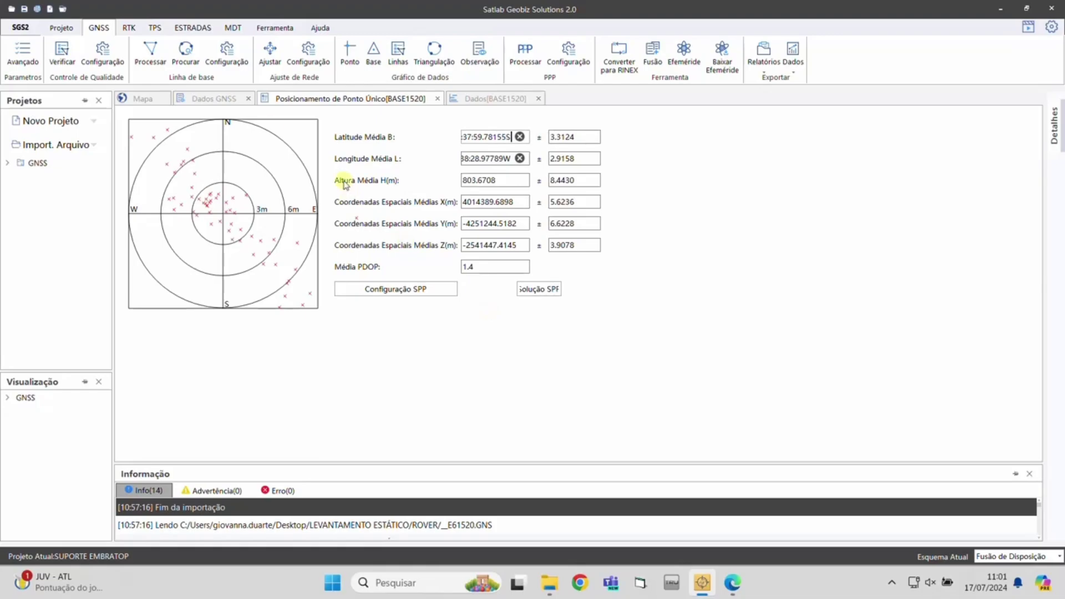
click(212, 98)
right_click(319, 144)
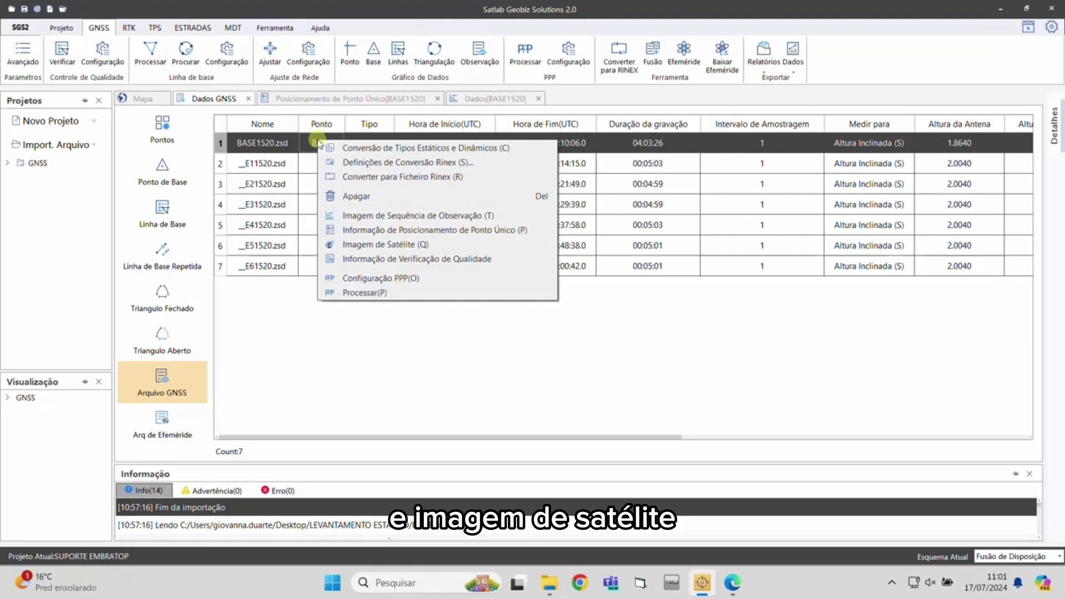
click(430, 247)
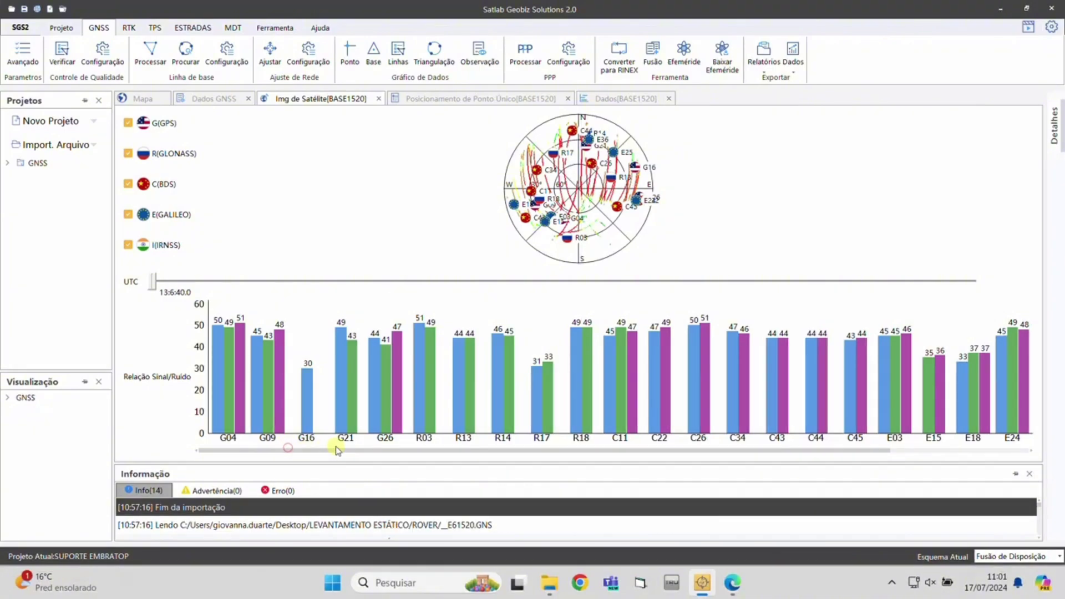
click(903, 451)
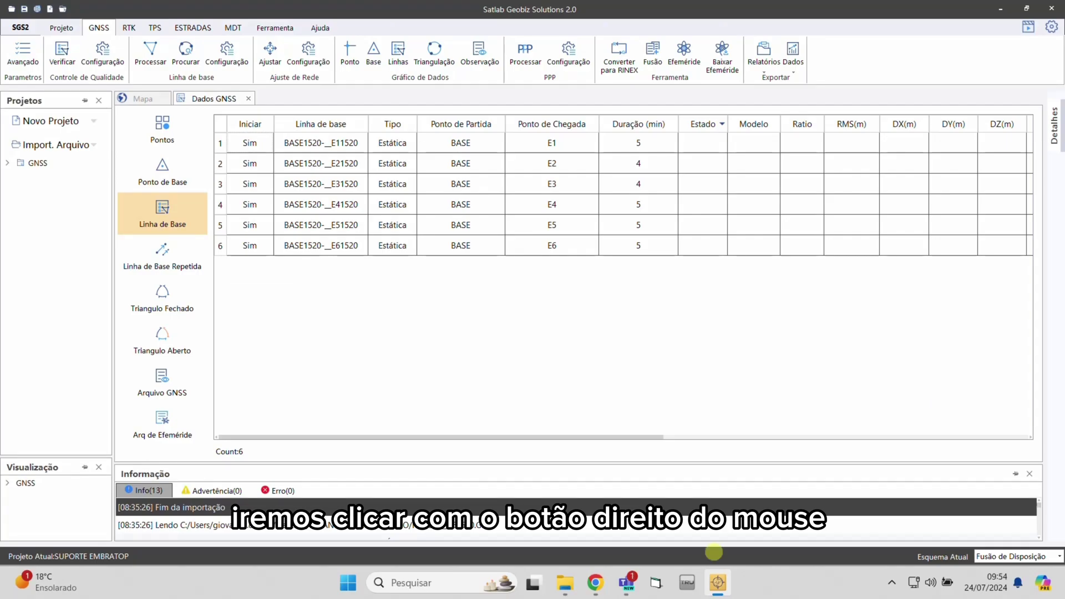
Swap the start and end points of baseline BASE1520-__E11520
right_click(461, 147)
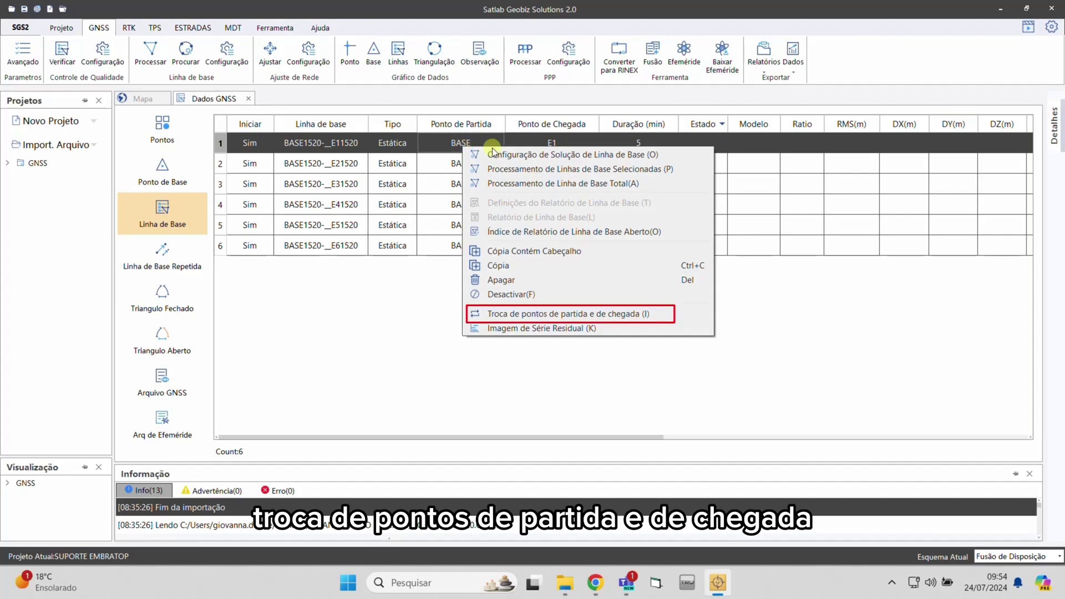
click(695, 315)
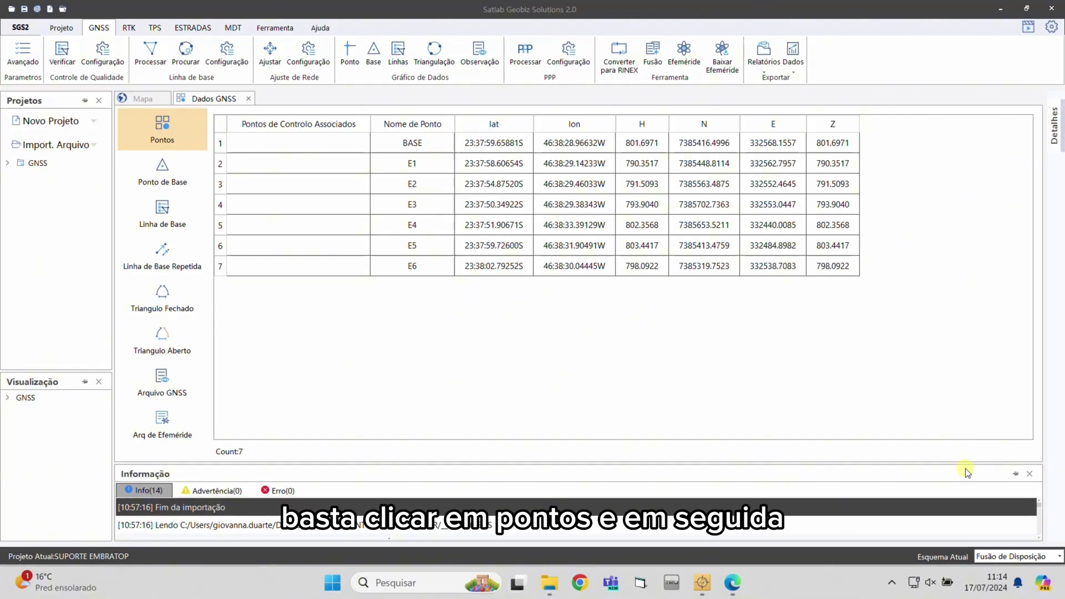
Convert the point BASE in the points list to a base point
right_click(405, 139)
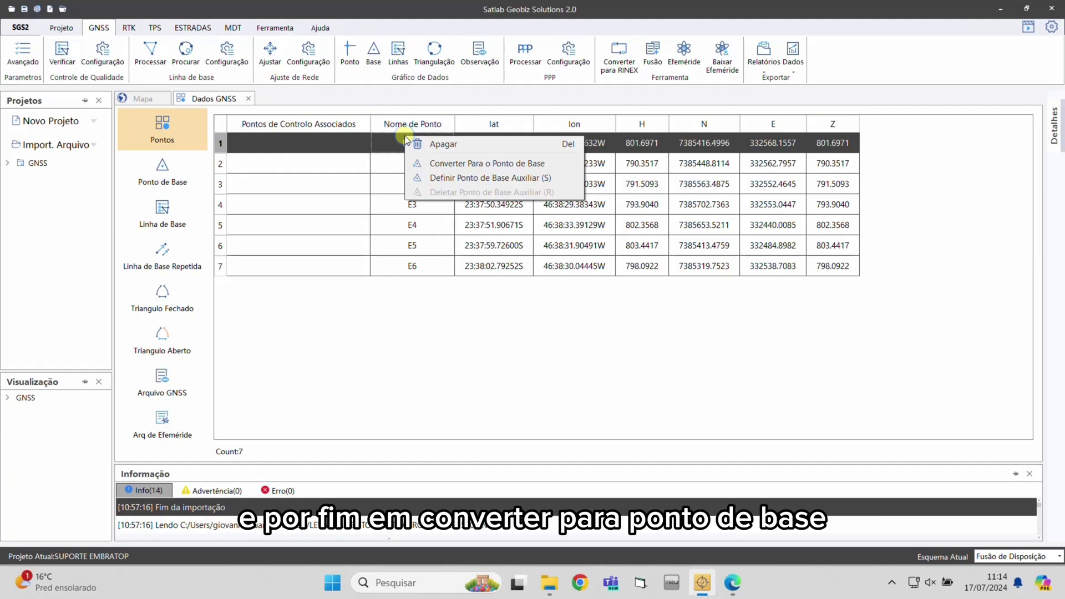
click(576, 163)
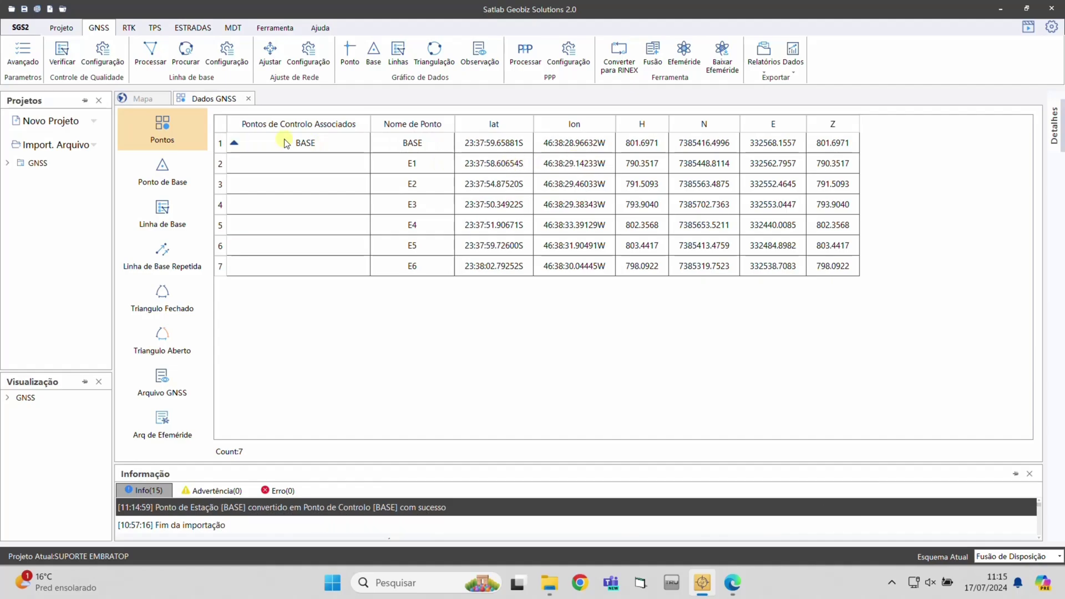
click(128, 98)
click(189, 96)
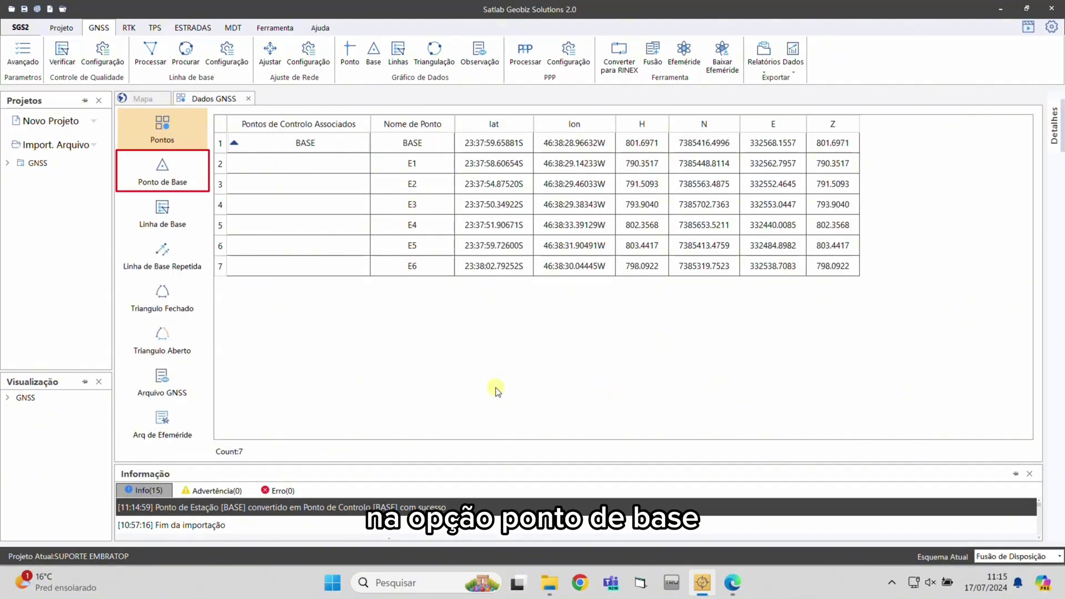
Fix BASE's WGS84 BLH (Plano + Elevação) at 23:37:59.74270S, 046:38:28.96330W, H 801.41 and NEZ at 7385413.920, 332568.271, 801.41, with deviations 0.005, 0.010, 0.022
click(164, 175)
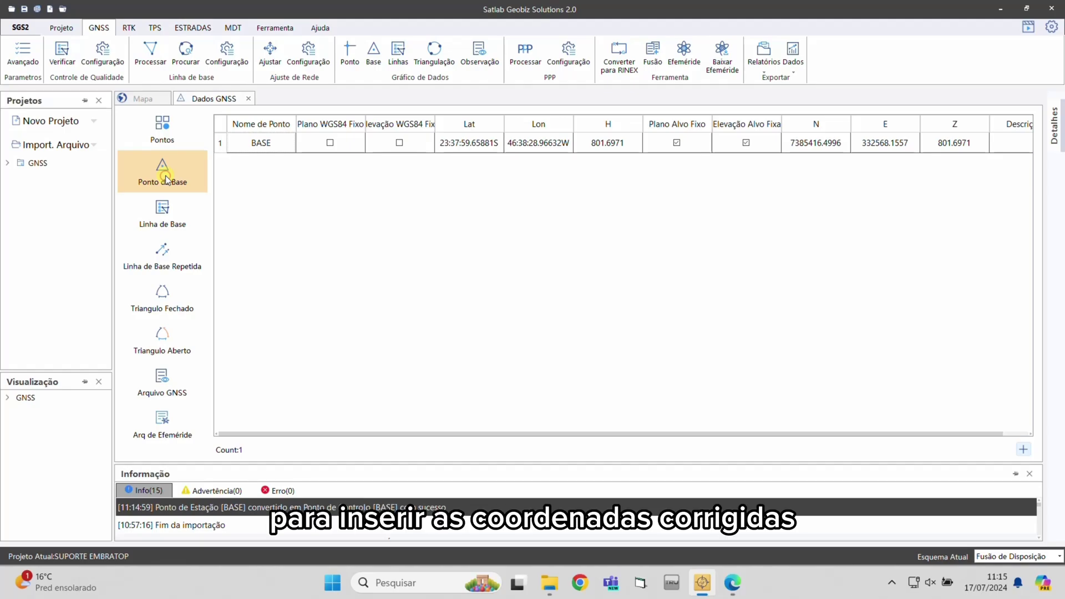
double_click(476, 145)
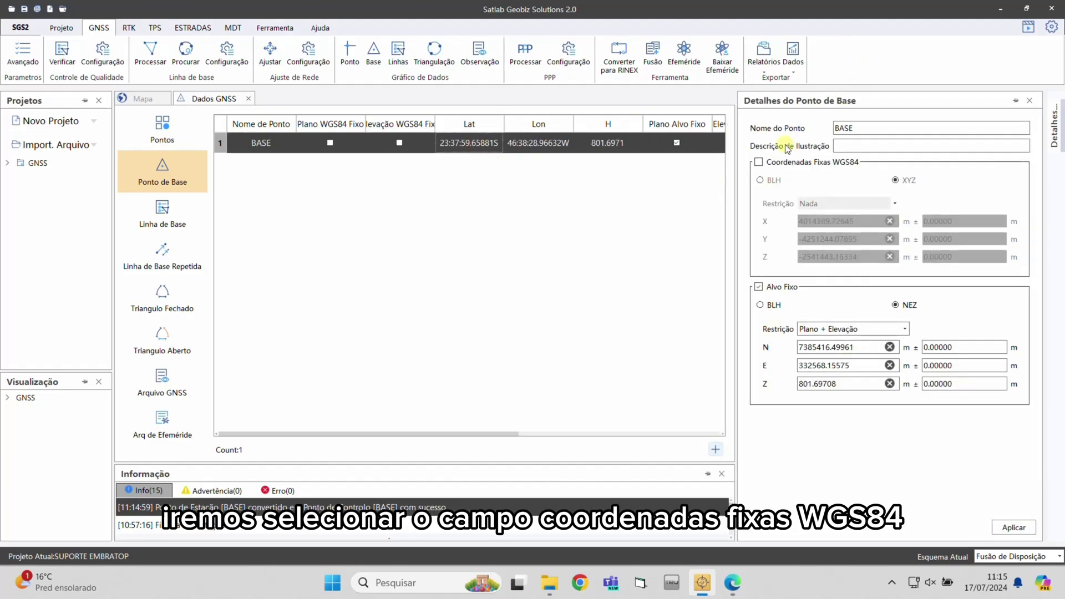
click(791, 166)
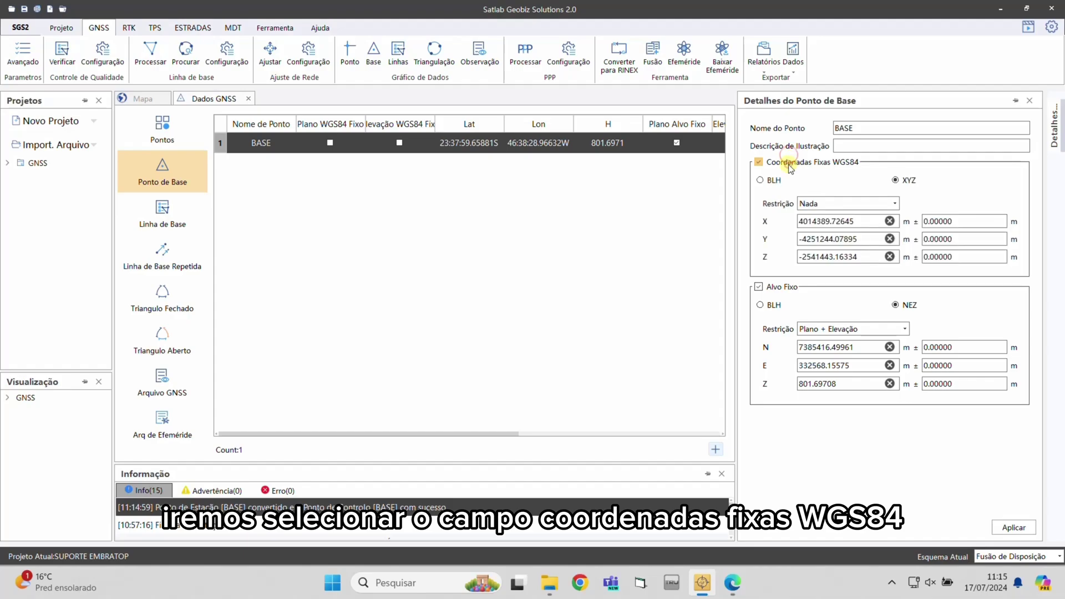
click(776, 181)
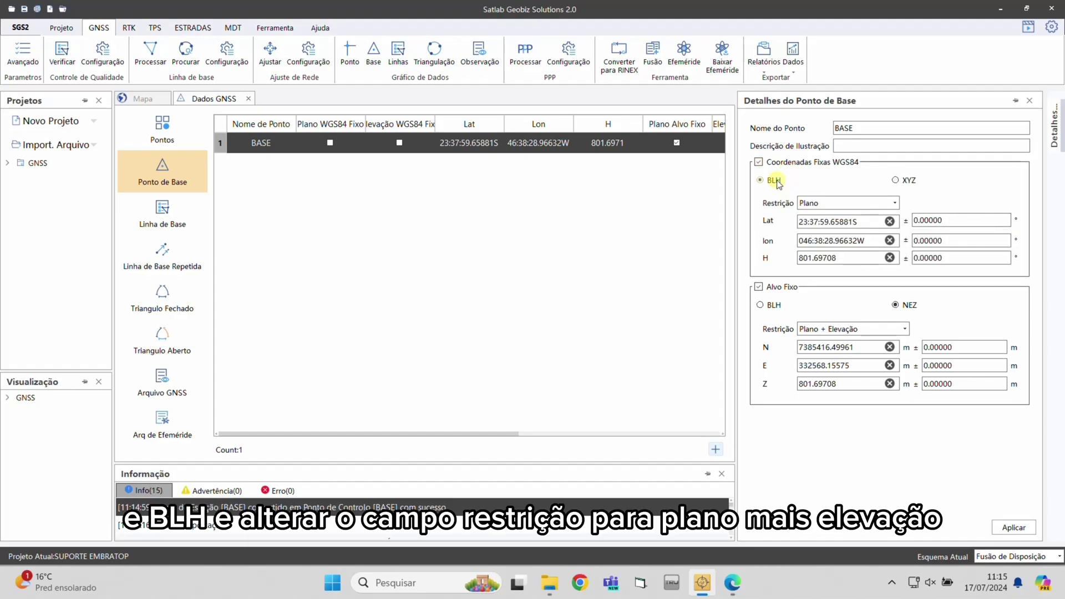
click(894, 204)
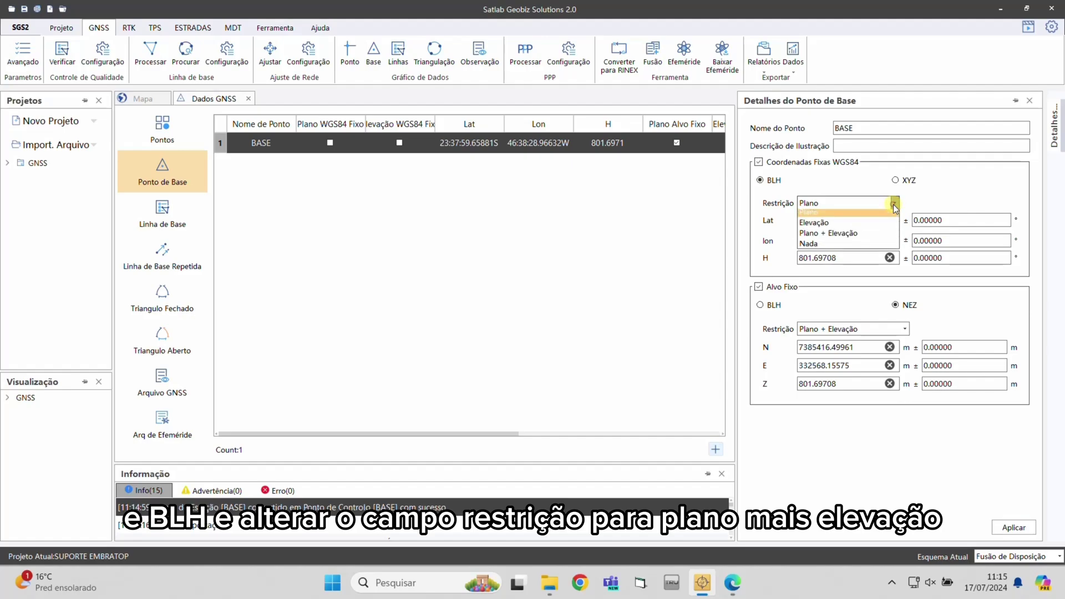
click(883, 235)
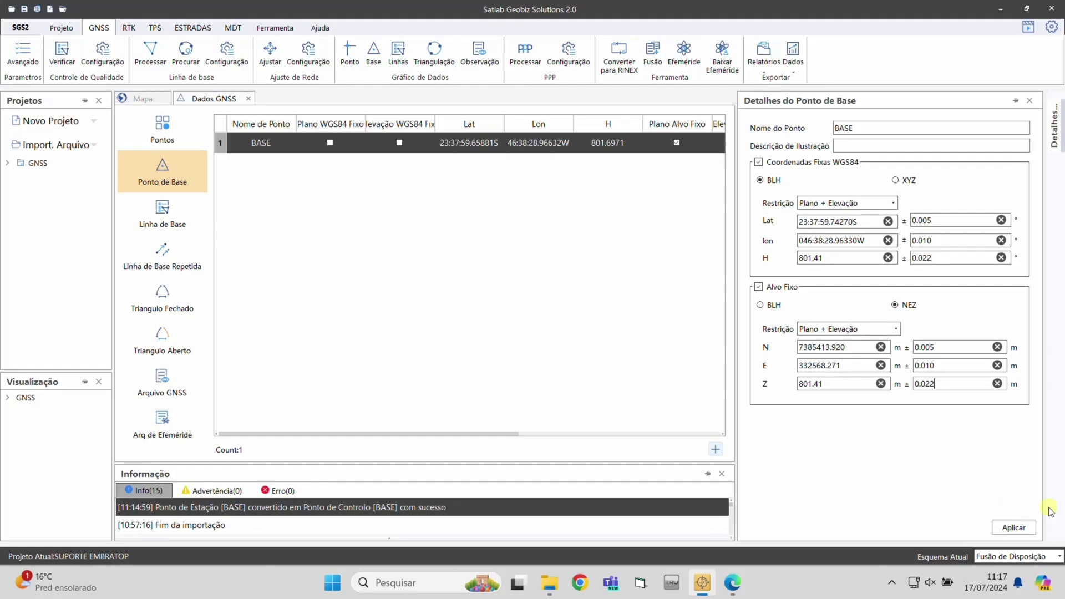
click(1025, 526)
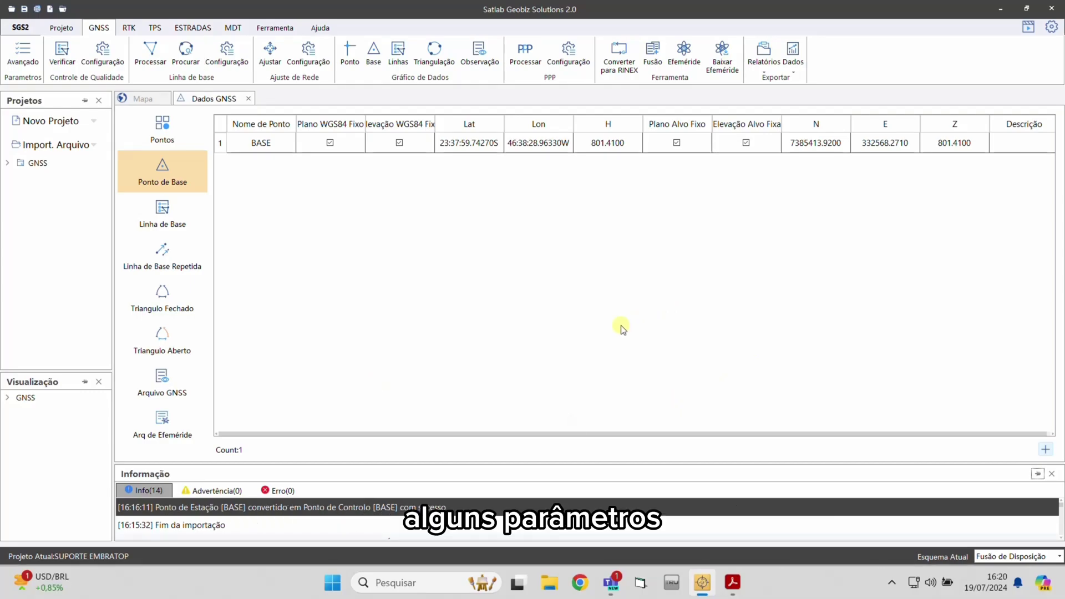
Process all baselines with the current baseline solution settings and review the results in the baseline list
click(227, 53)
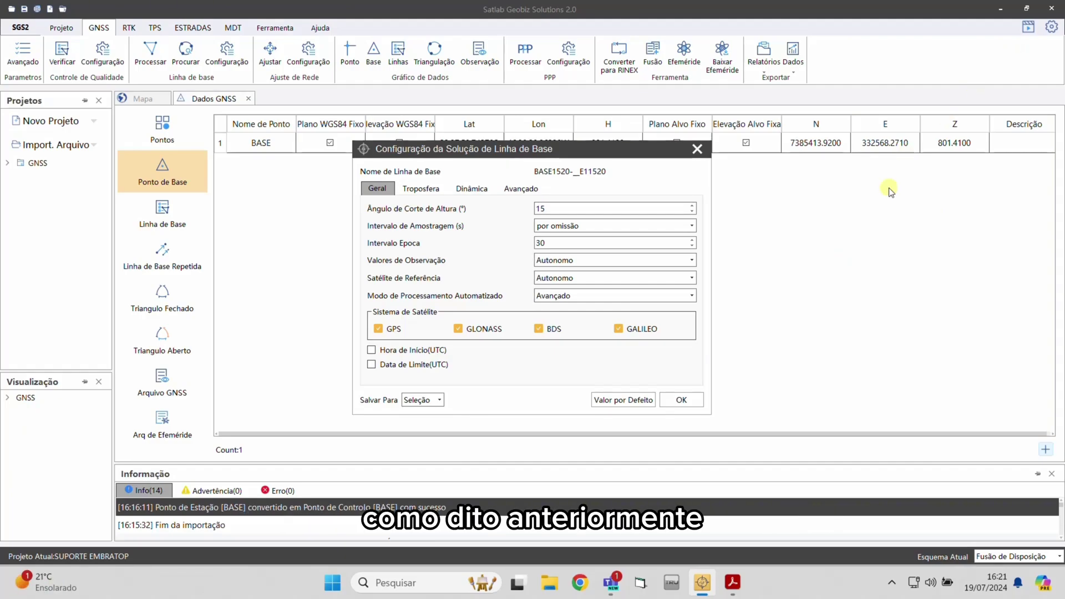
click(681, 399)
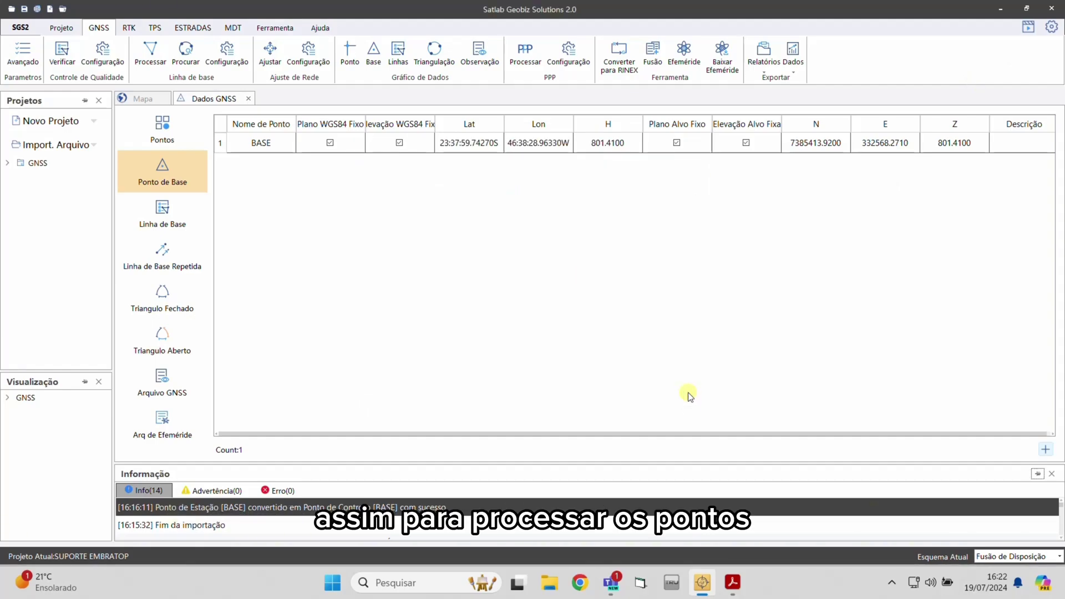
click(151, 56)
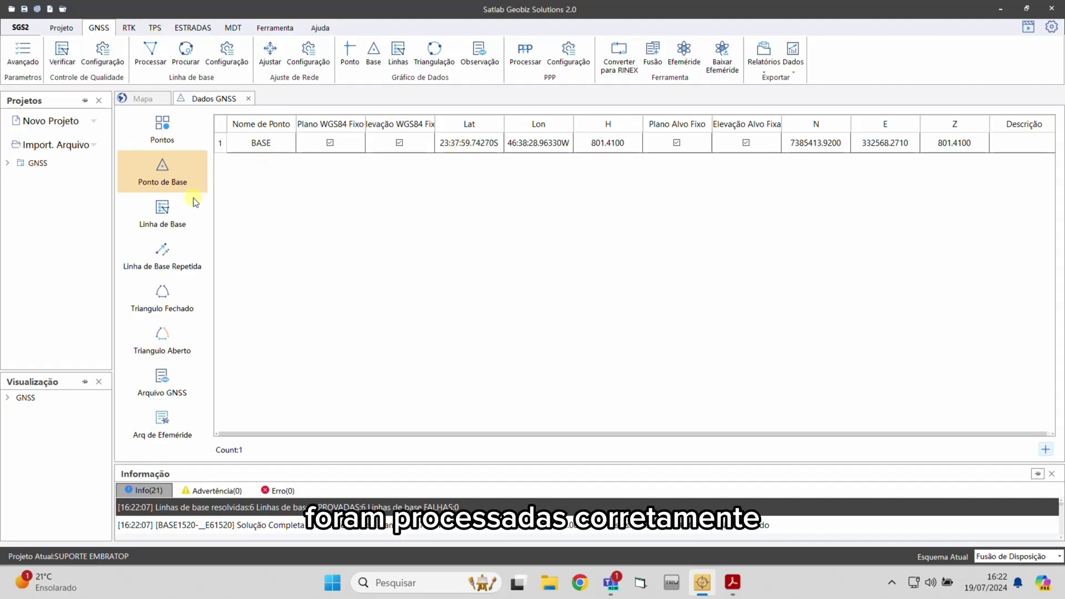
click(165, 213)
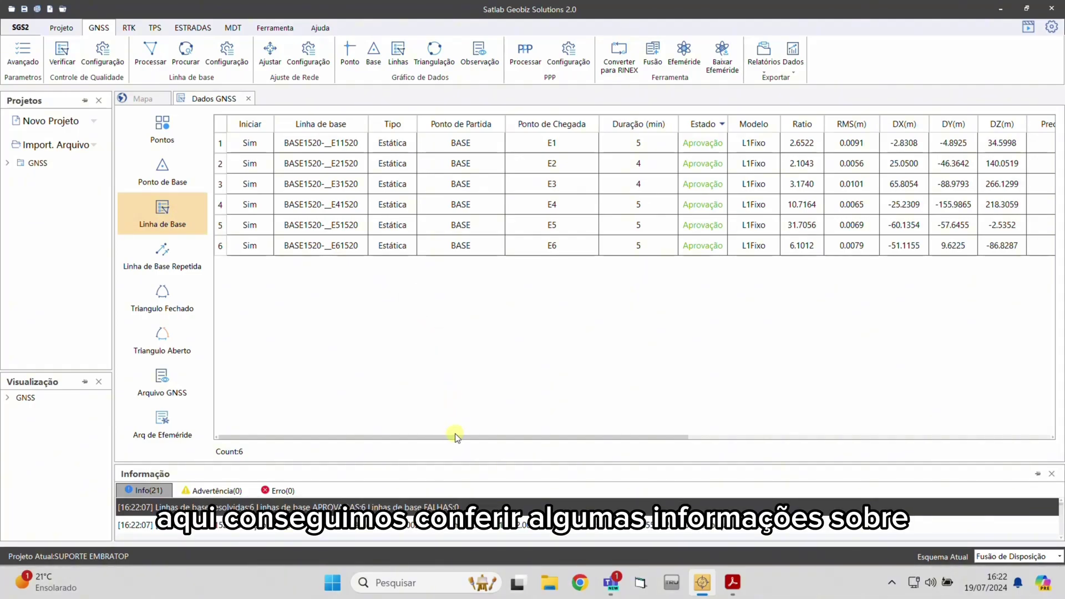
drag(458, 437, 524, 440)
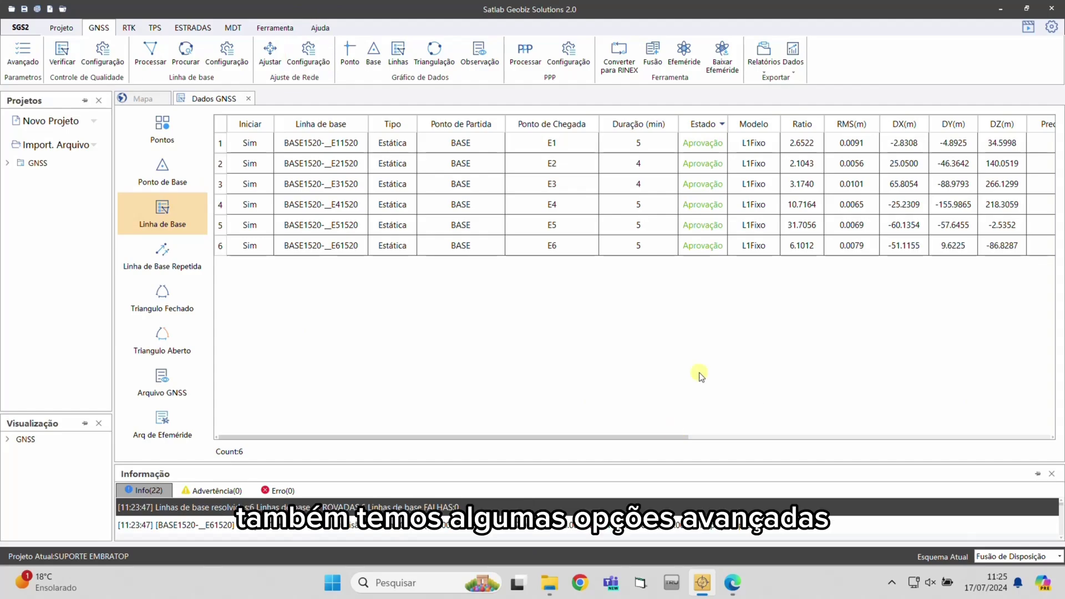
Accept the current network adjustment settings and run the constrained adjustment in the WGS84 coordinate system
click(308, 55)
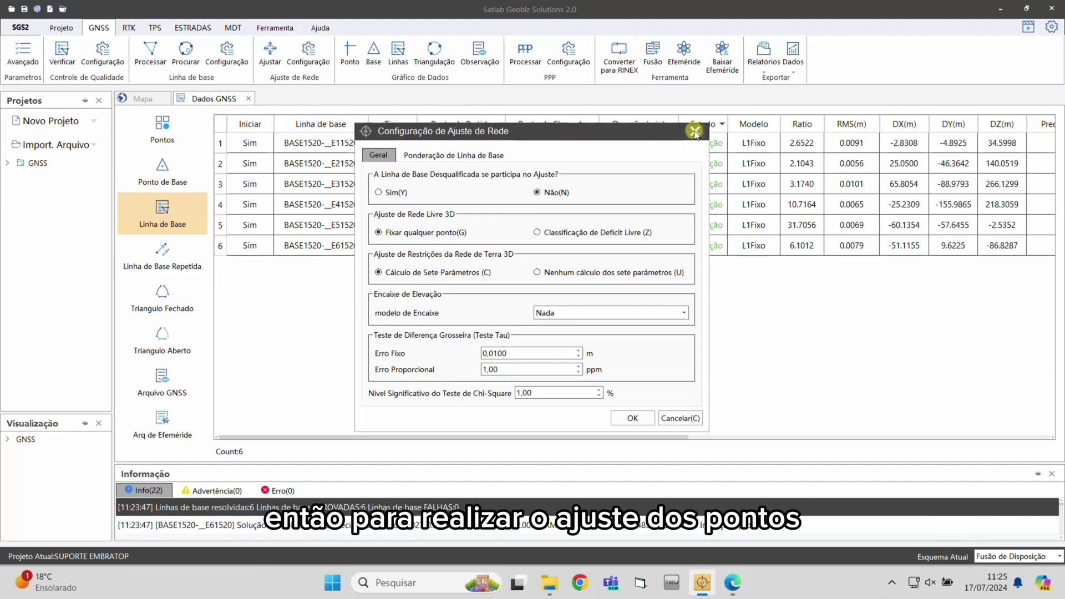
click(628, 423)
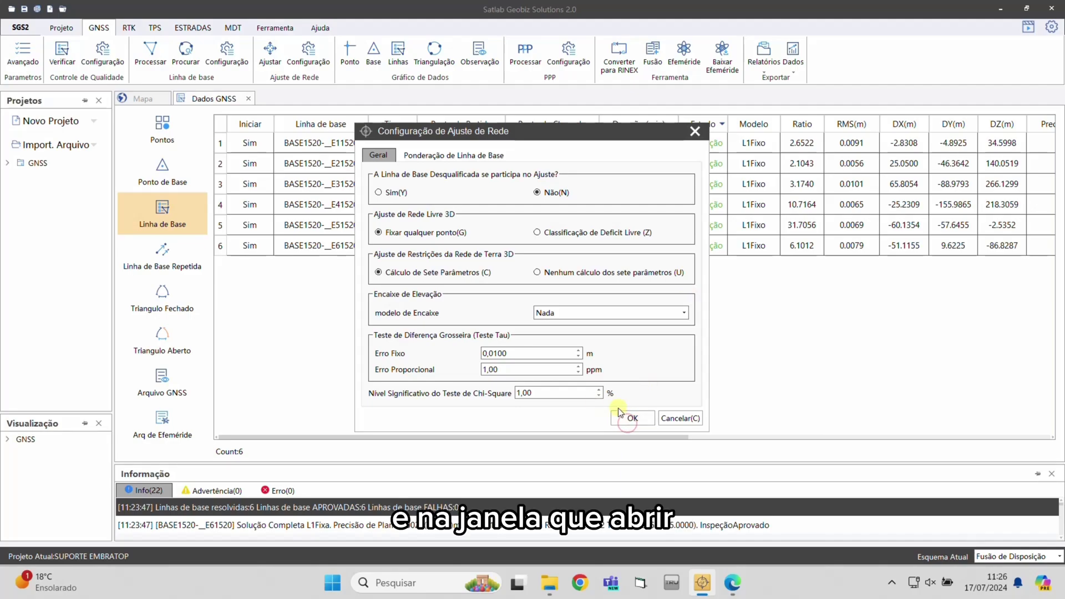
click(270, 52)
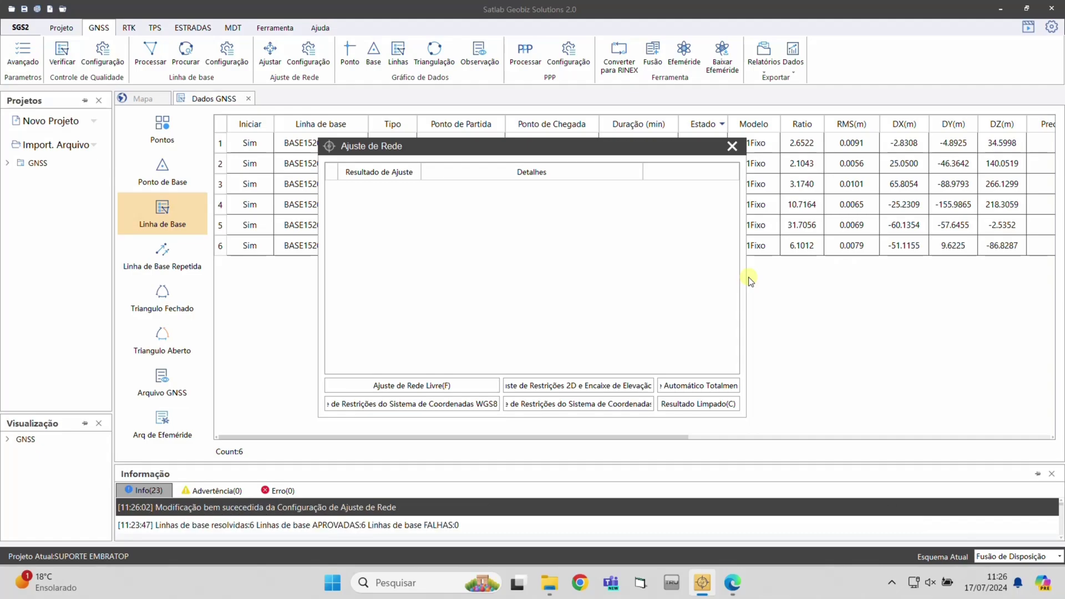
click(416, 405)
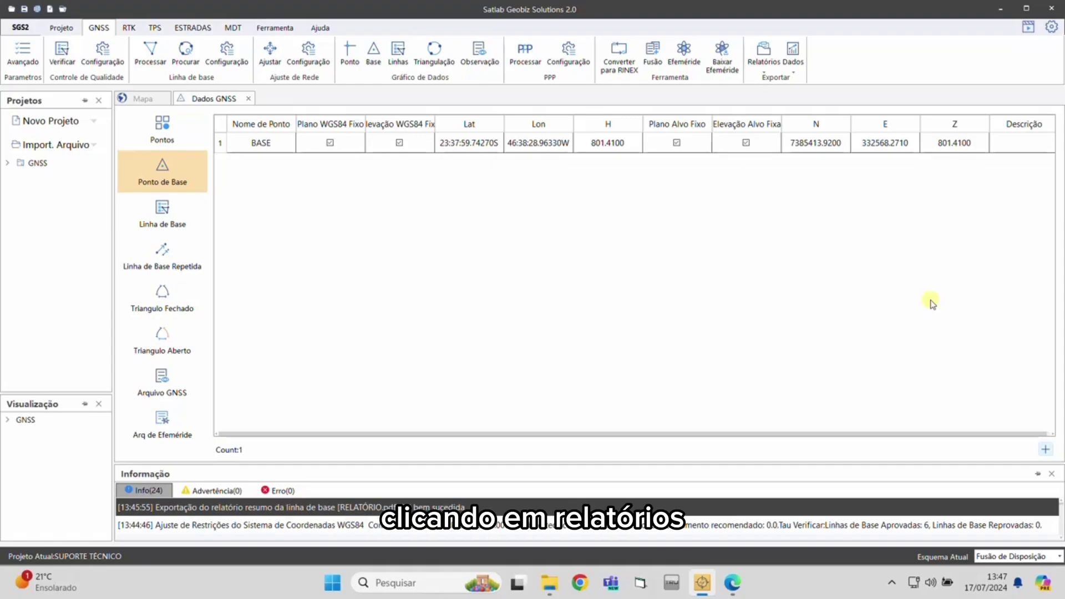
Export the baseline summary report (Relatório de síntese de base) as the PDF RELATÓRIO in the LEVANTAMENTO ESTÁTICO folder
click(773, 72)
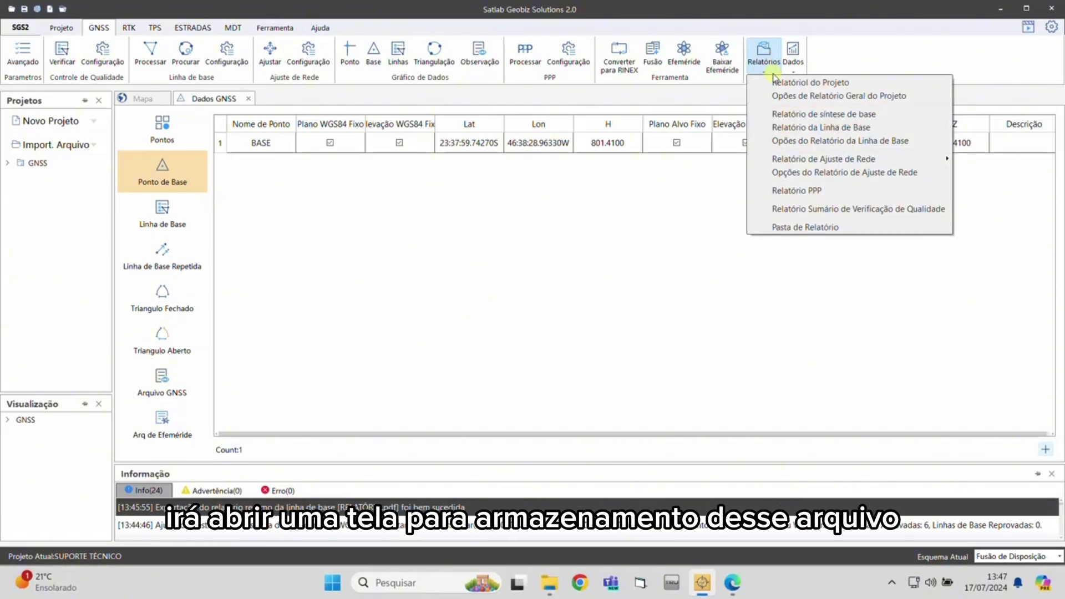
click(797, 114)
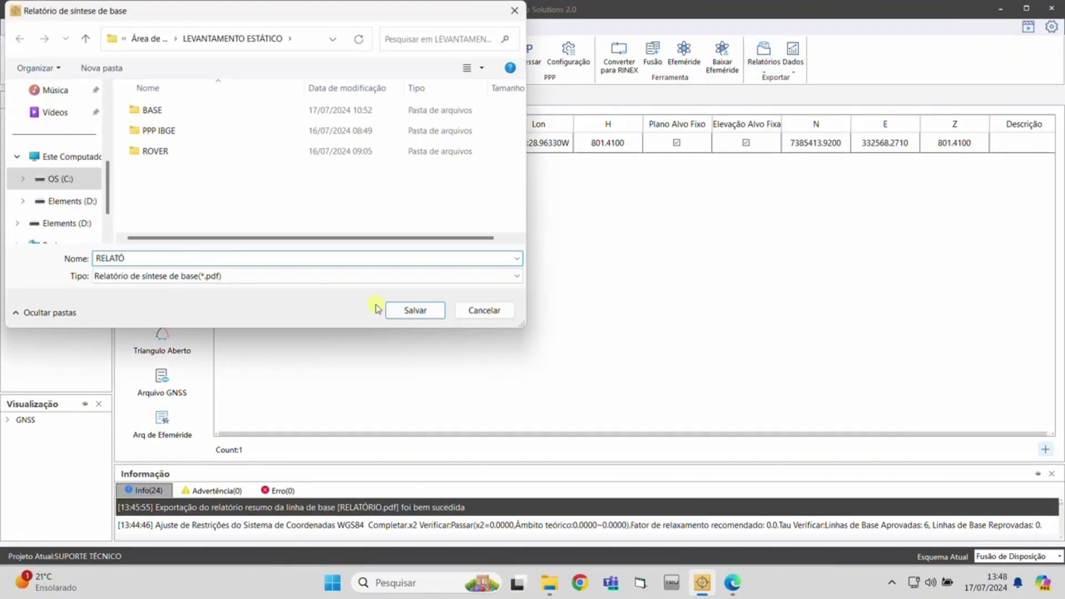
key(Return)
Open RELATÓRIO.pdf from the LEVANTAMENTO ESTÁTICO folder and examine baseline BASE1520-__E11520's station information and mean errors of the fixed solution
mouse_move(549, 590)
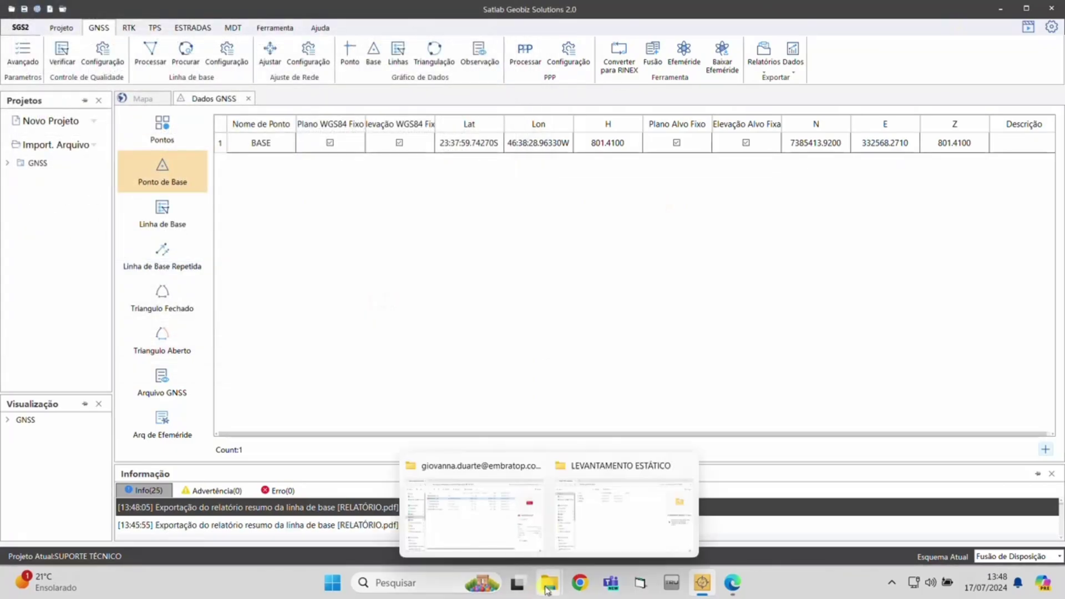
click(622, 514)
double_click(304, 195)
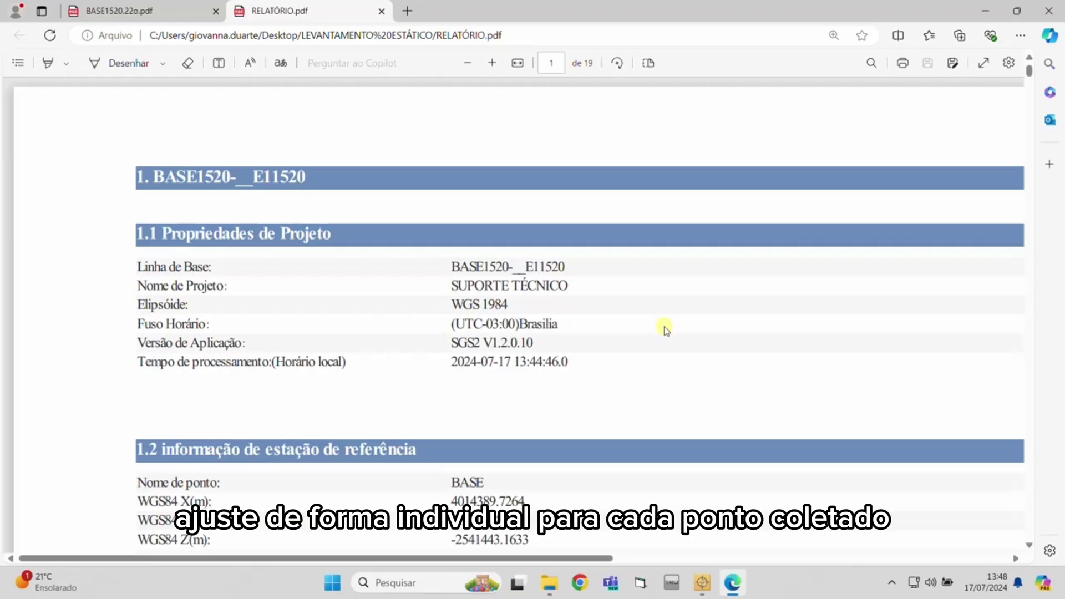
scroll(666, 329, down, 3)
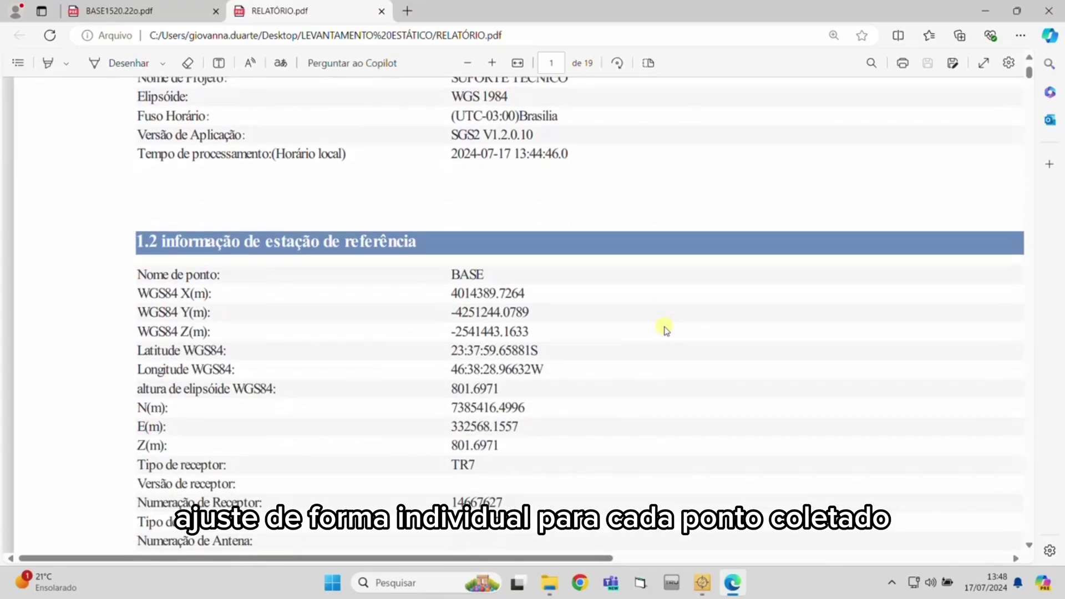
scroll(666, 329, down, 6)
scroll(665, 329, down, 2)
scroll(666, 327, down, 12)
drag(337, 394, 559, 413)
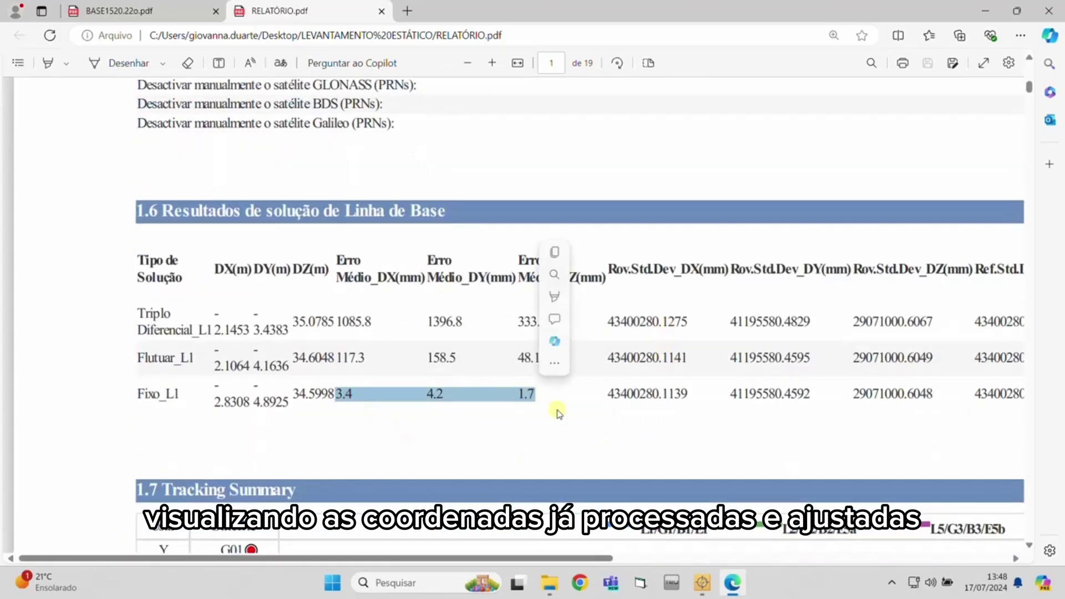
Examine the final coordinates and the following baselines' solution results in the report, then return to Satlab Geobiz Solutions
scroll(559, 413, down, 20)
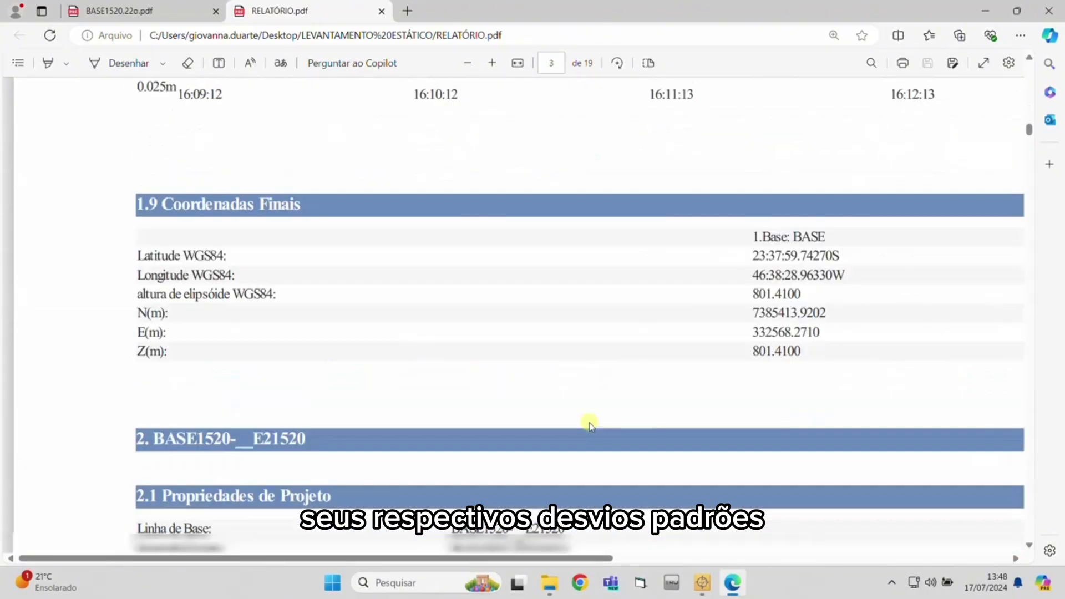
scroll(511, 361, down, 20)
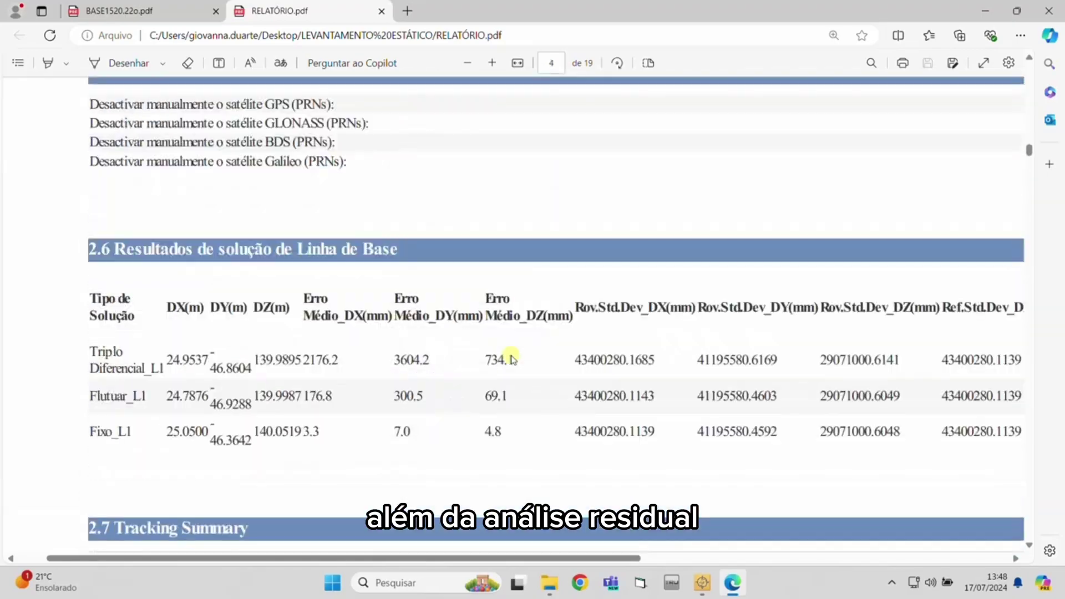
scroll(511, 356, down, 10)
drag(1030, 165, 1057, 80)
click(981, 8)
click(980, 8)
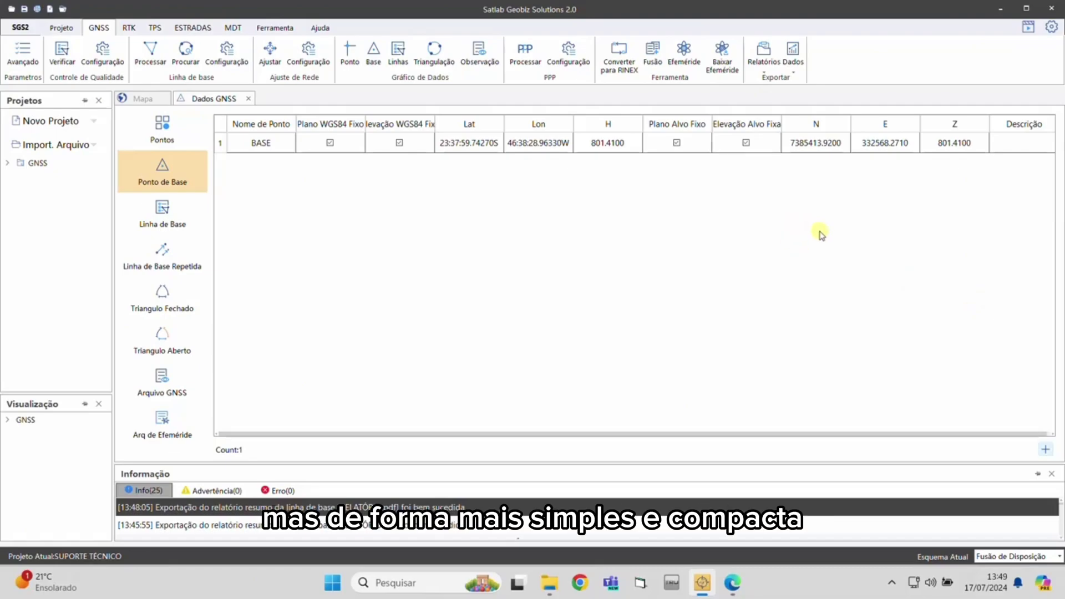
Set up a station point data export with the file name relatório 2 and the Static/Dynamic Post Process File (*.csv) format
click(799, 69)
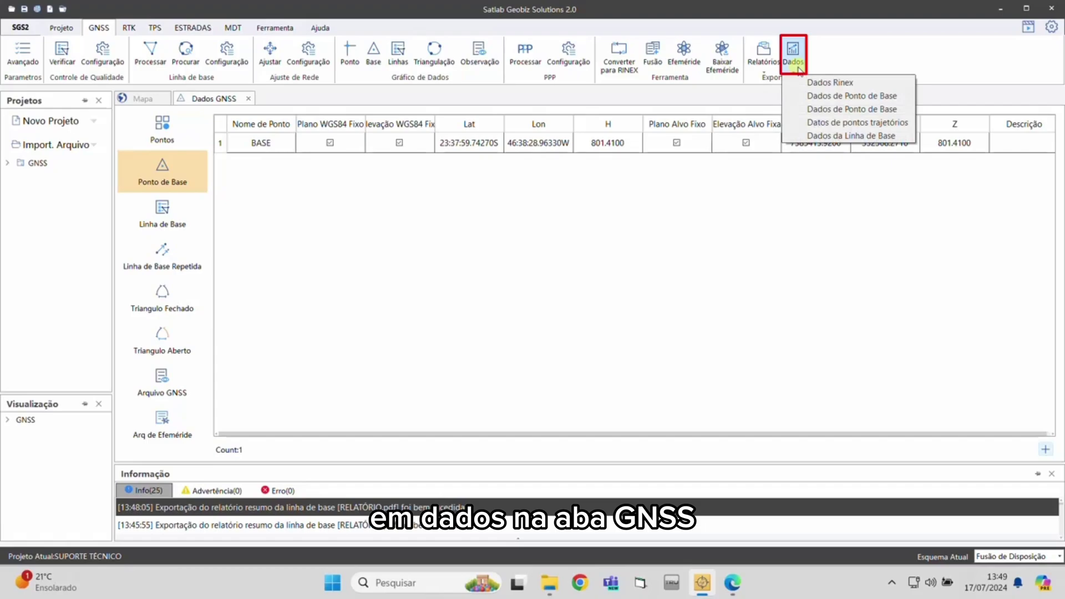
click(826, 97)
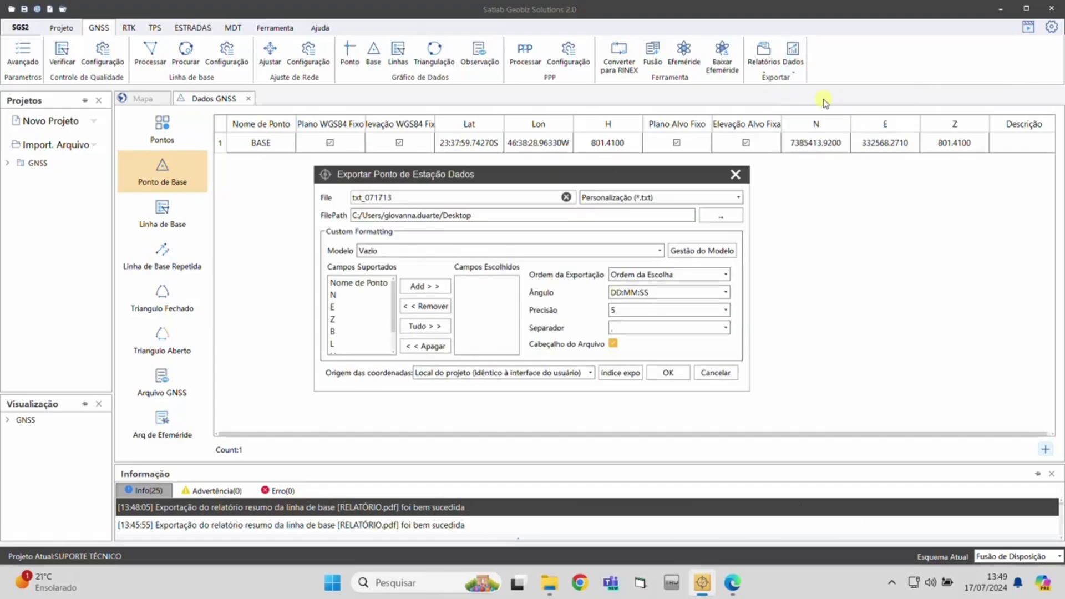
click(738, 197)
click(738, 198)
drag(444, 201, 355, 198)
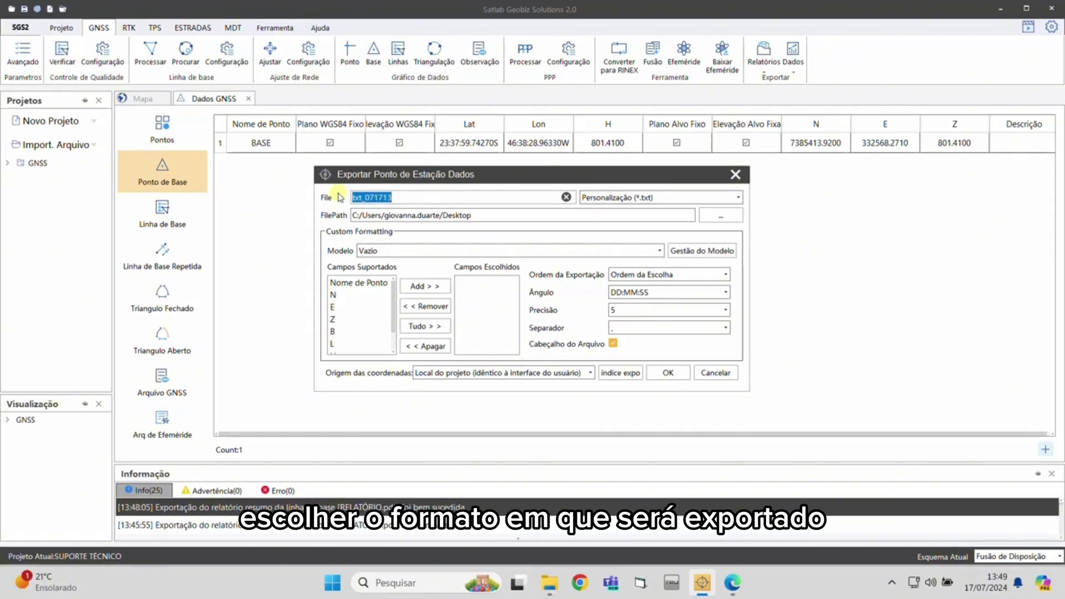
text(re)
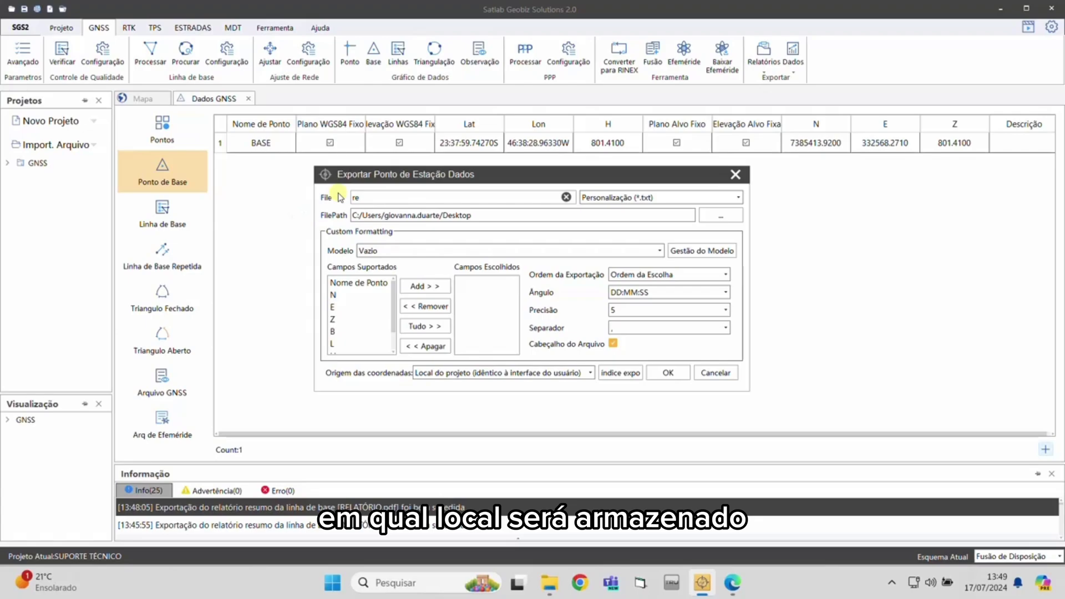
text(latório 2)
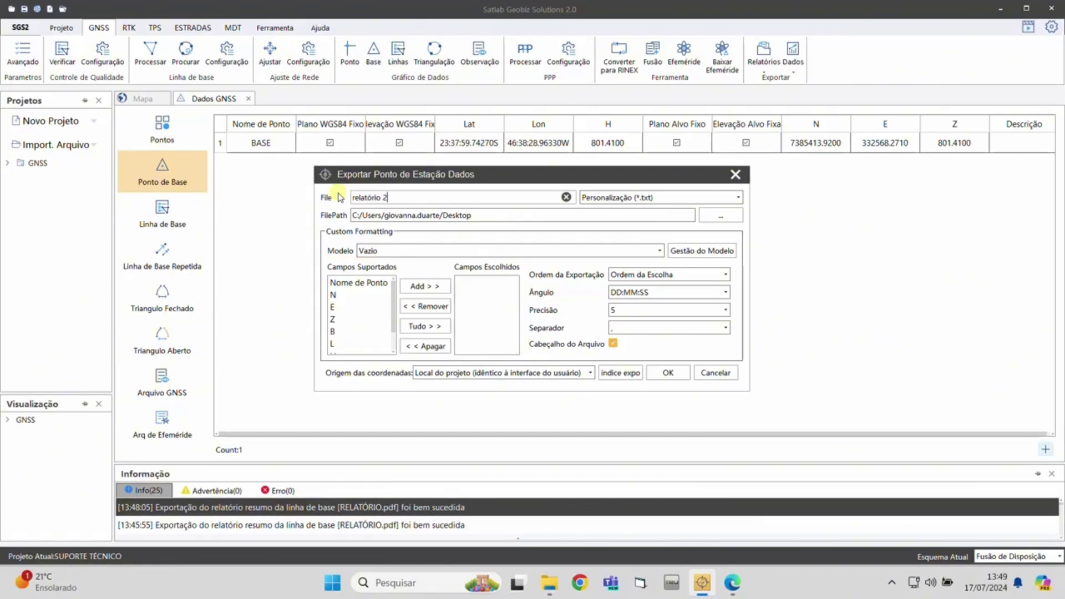
click(738, 198)
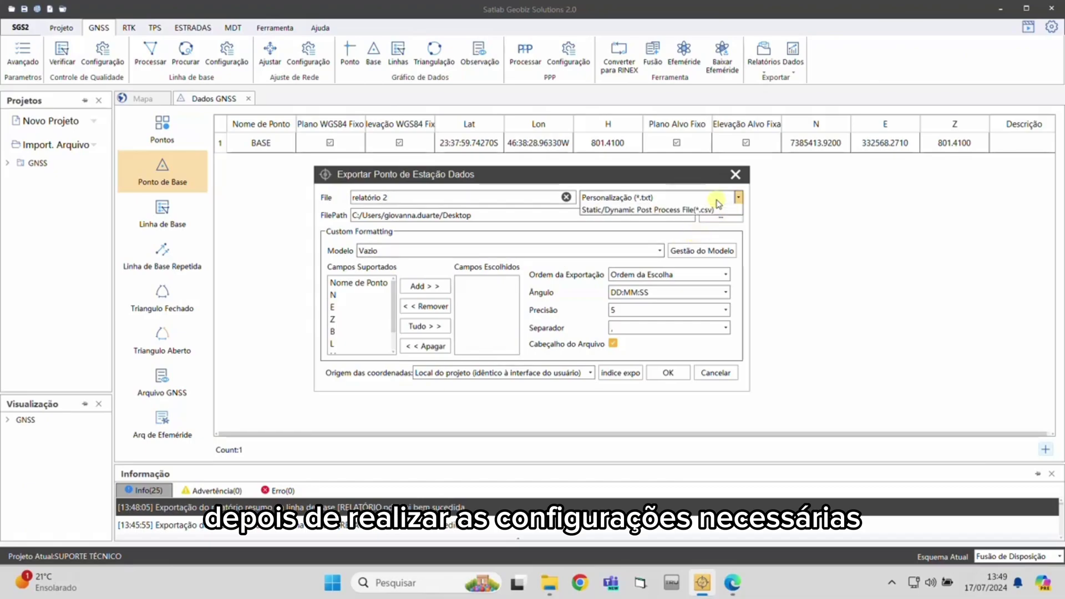
click(740, 252)
Add Point ID, Northing, Easting, Elevation, H. Precision and V. Precision as the chosen fields and export the CSV file
click(358, 283)
click(423, 287)
click(357, 331)
click(422, 287)
click(357, 344)
click(423, 287)
click(357, 343)
click(422, 286)
click(356, 343)
click(422, 286)
click(357, 343)
click(422, 286)
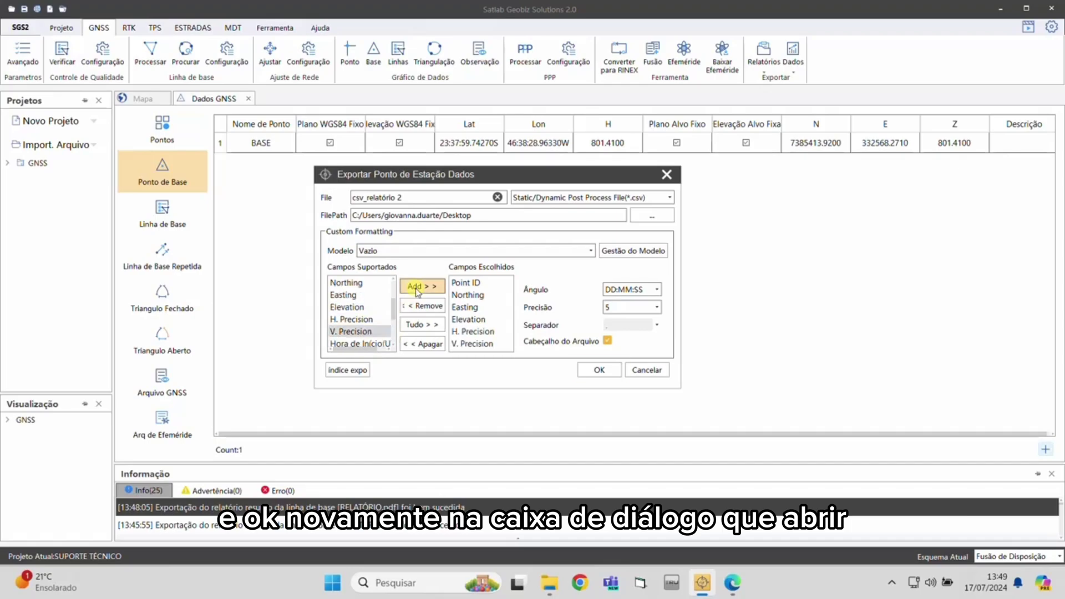
click(605, 372)
click(558, 294)
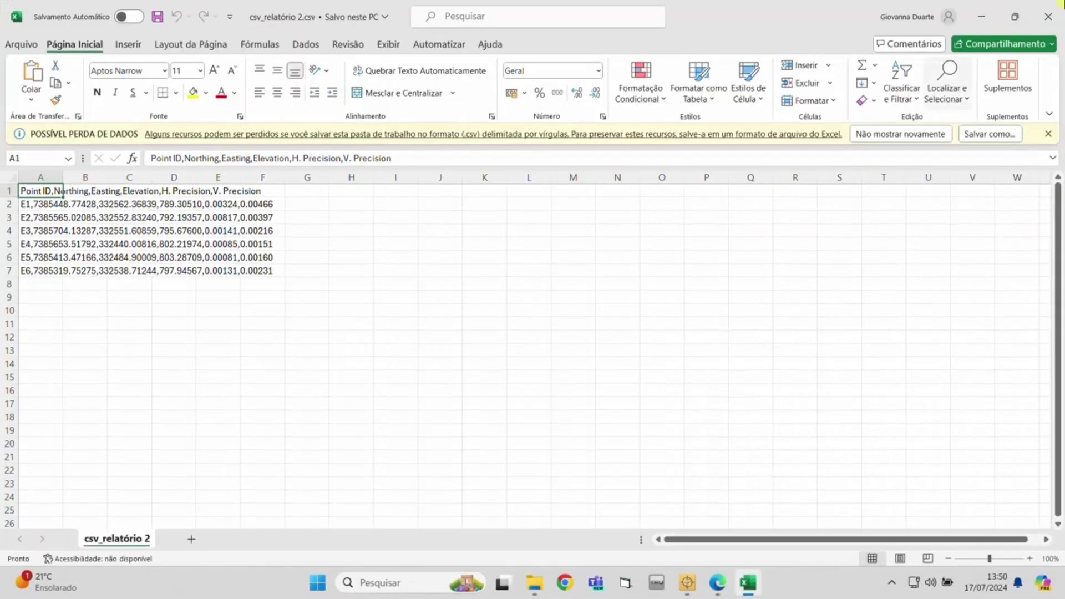